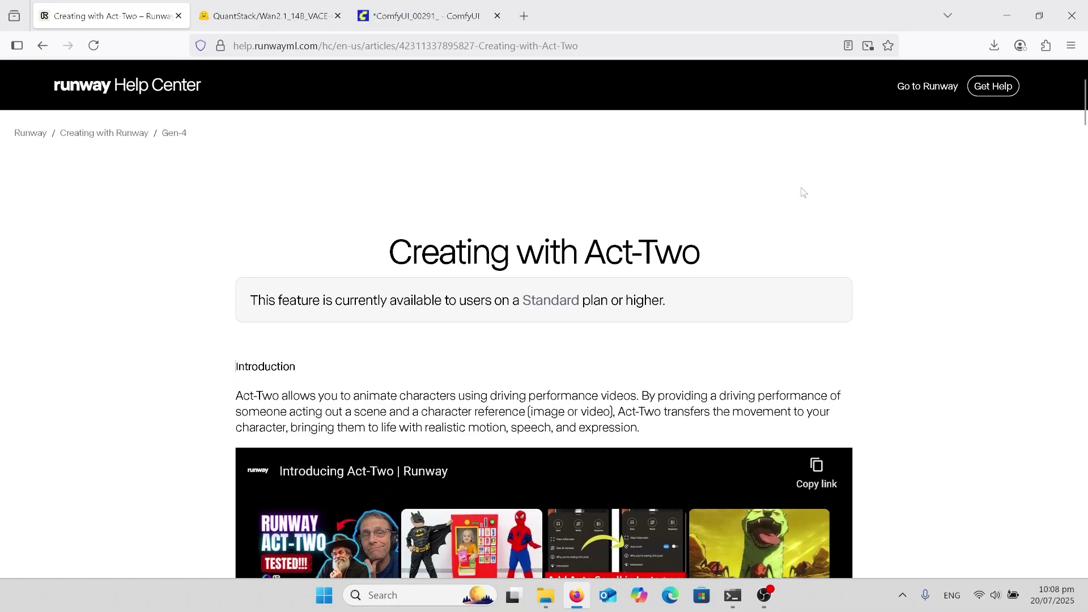
Review the Act-Two introduction, article highlights and spec details table in the Runway help article.
scroll(801, 190, down, 5)
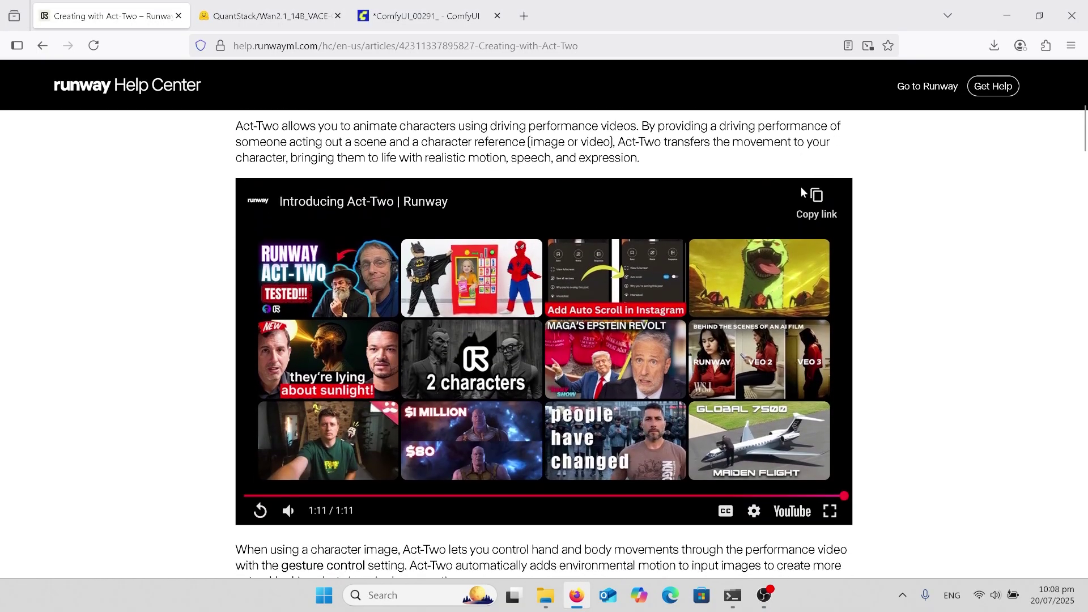
scroll(802, 190, down, 10)
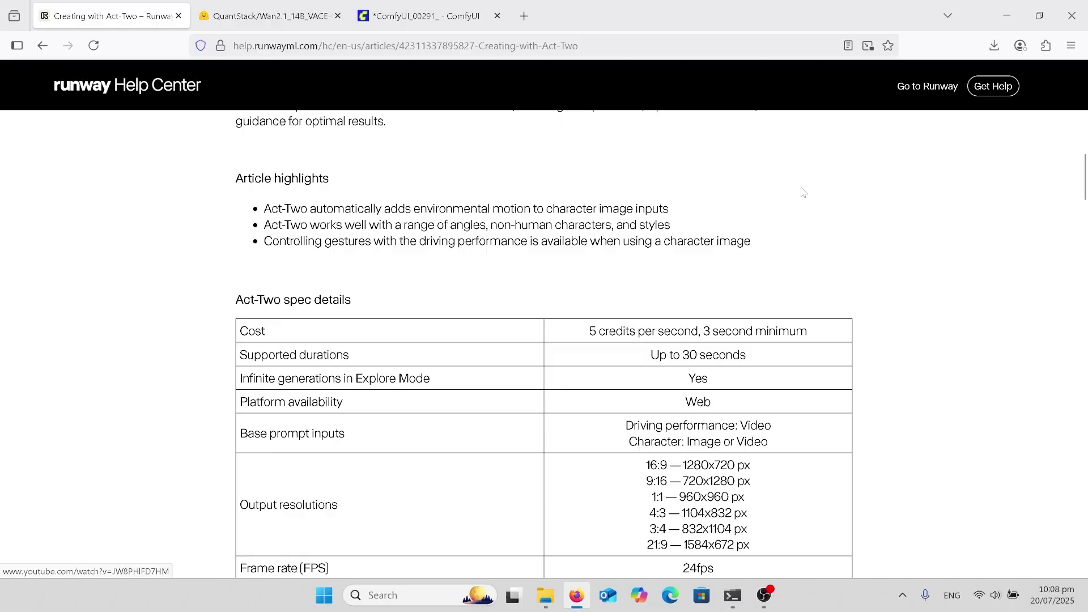
scroll(802, 192, down, 4)
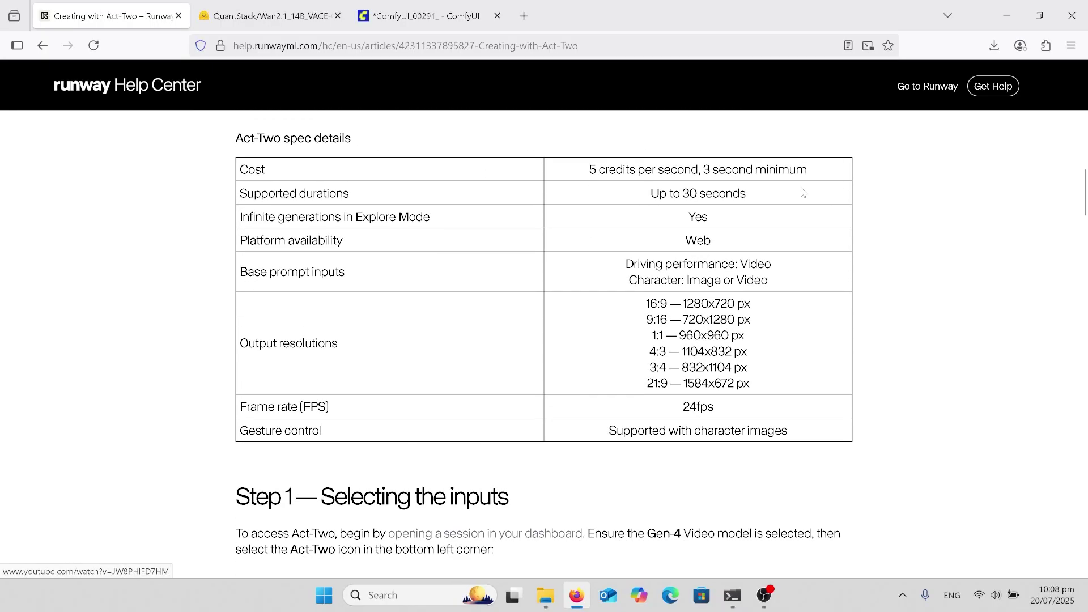
scroll(802, 191, down, 2)
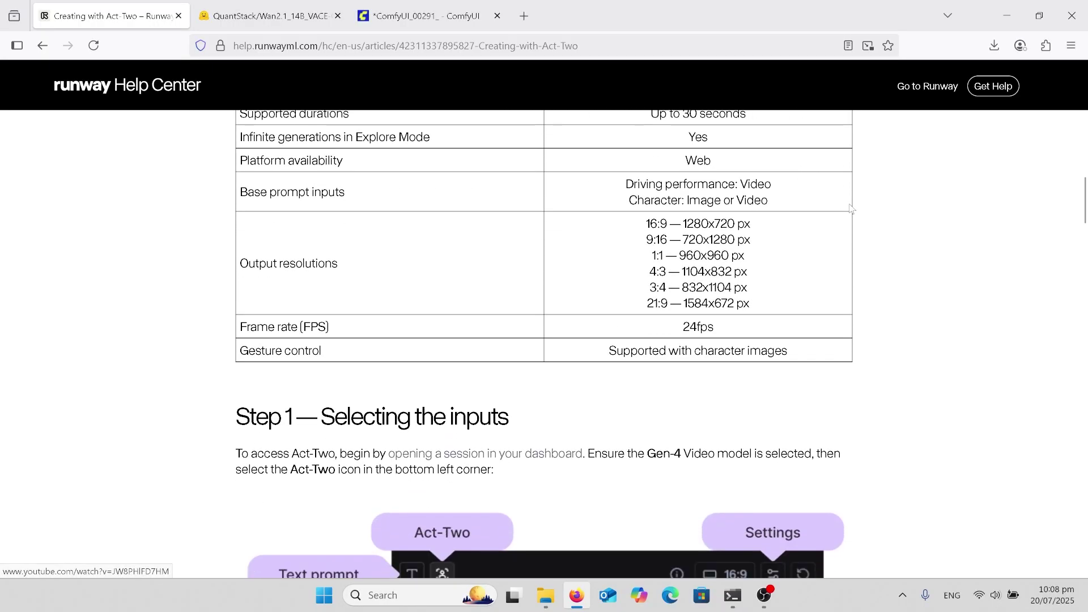
scroll(851, 209, down, 12)
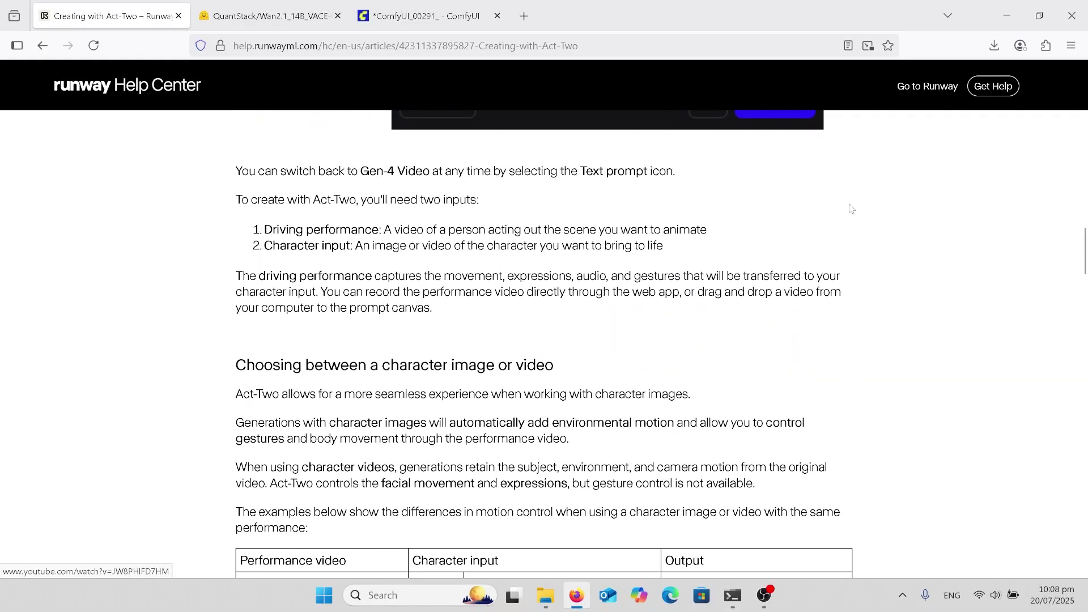
Examine the article's comparison of Act-Two outputs made from a character image and from a character video.
scroll(851, 209, down, 5)
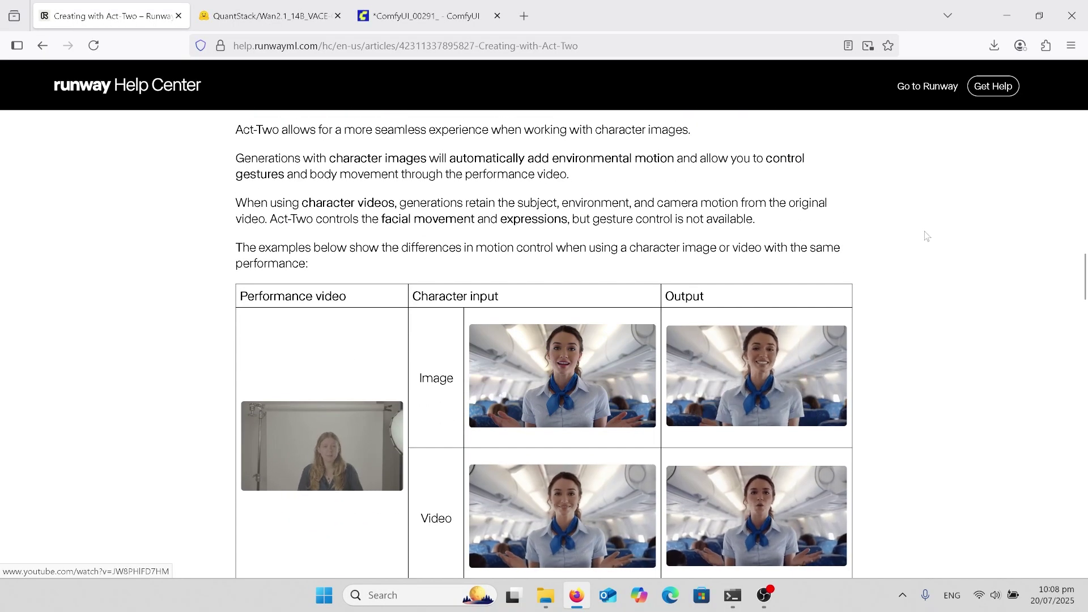
scroll(928, 237, down, 1)
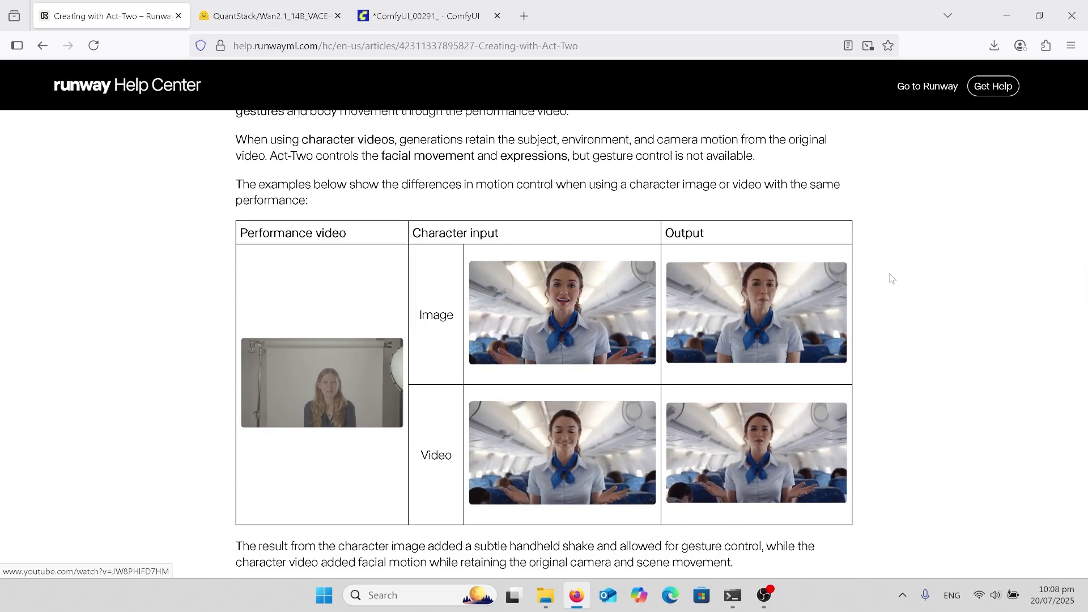
scroll(949, 343, down, 1)
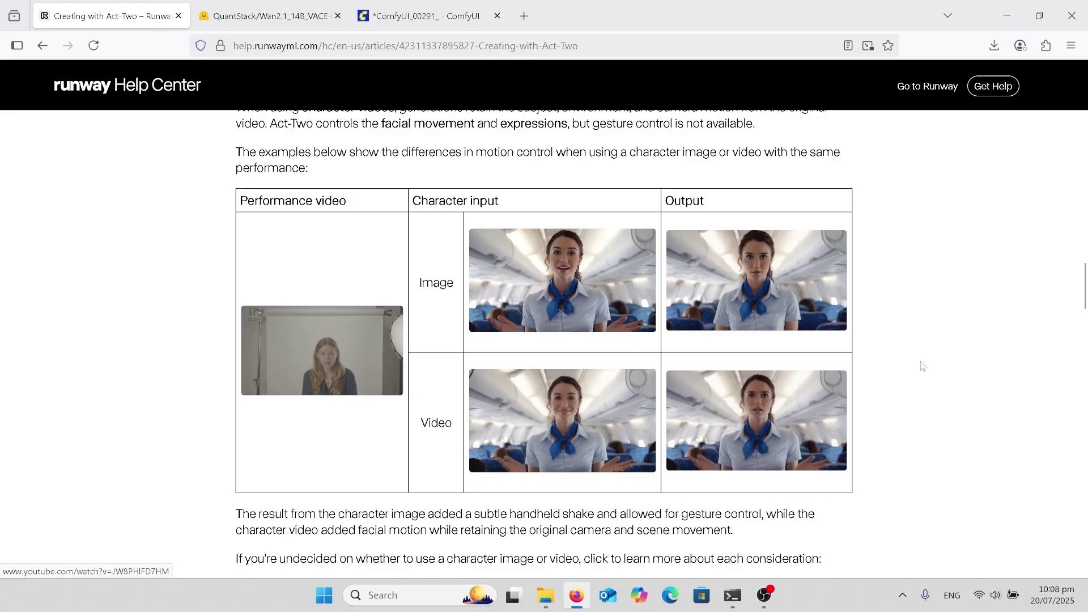
scroll(921, 365, down, 1)
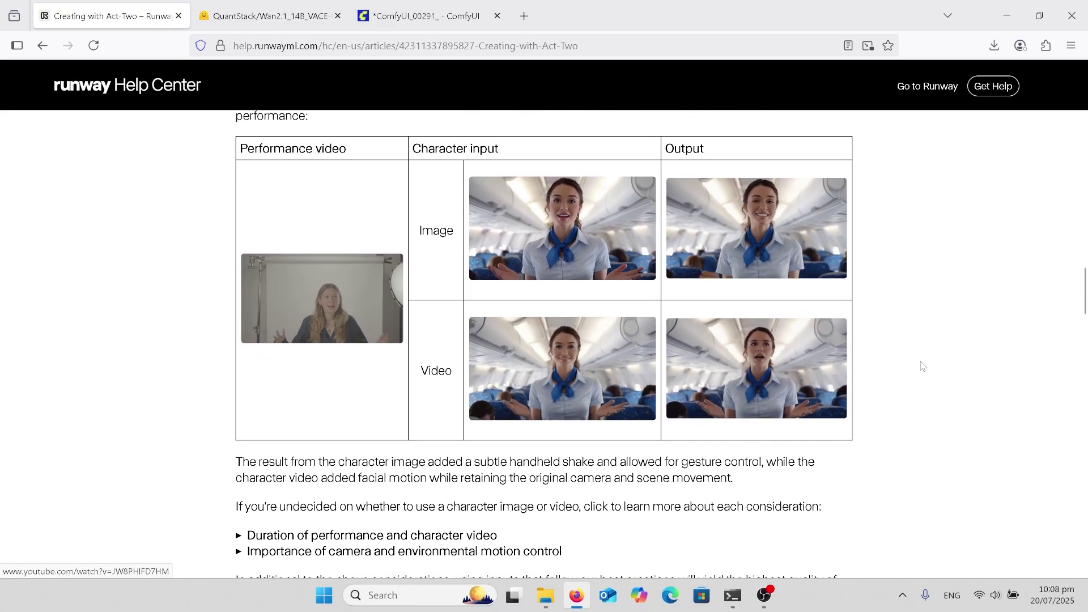
scroll(922, 365, up, 1)
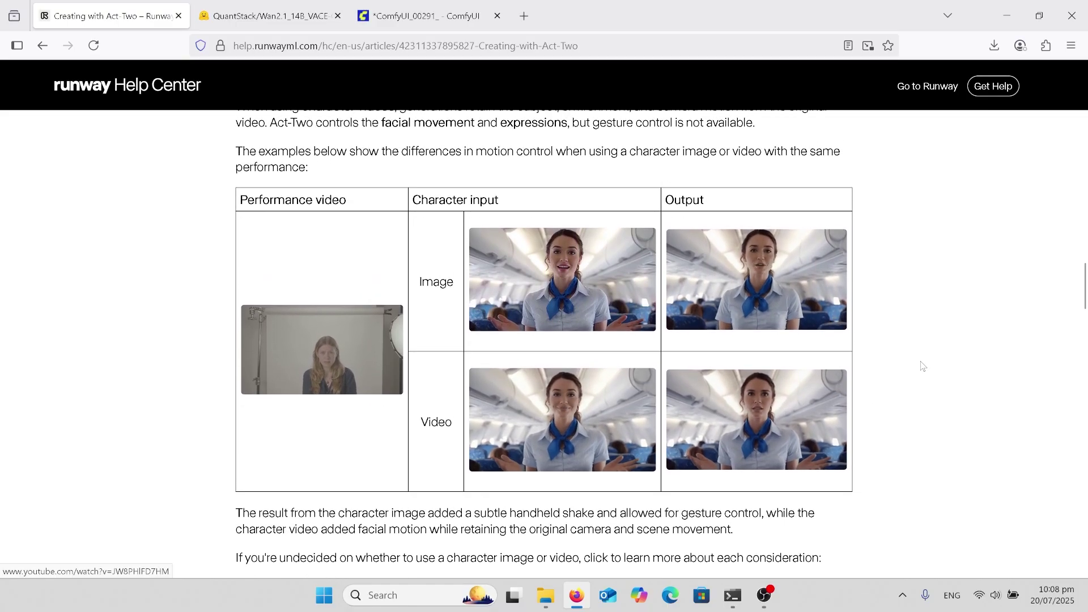
scroll(922, 366, down, 1)
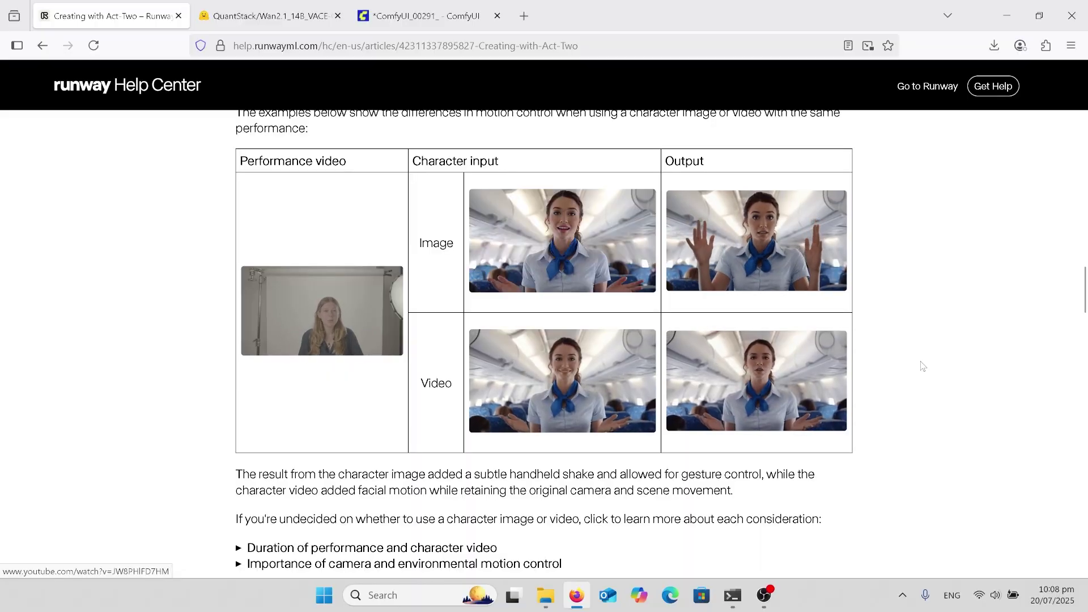
scroll(921, 365, down, 1)
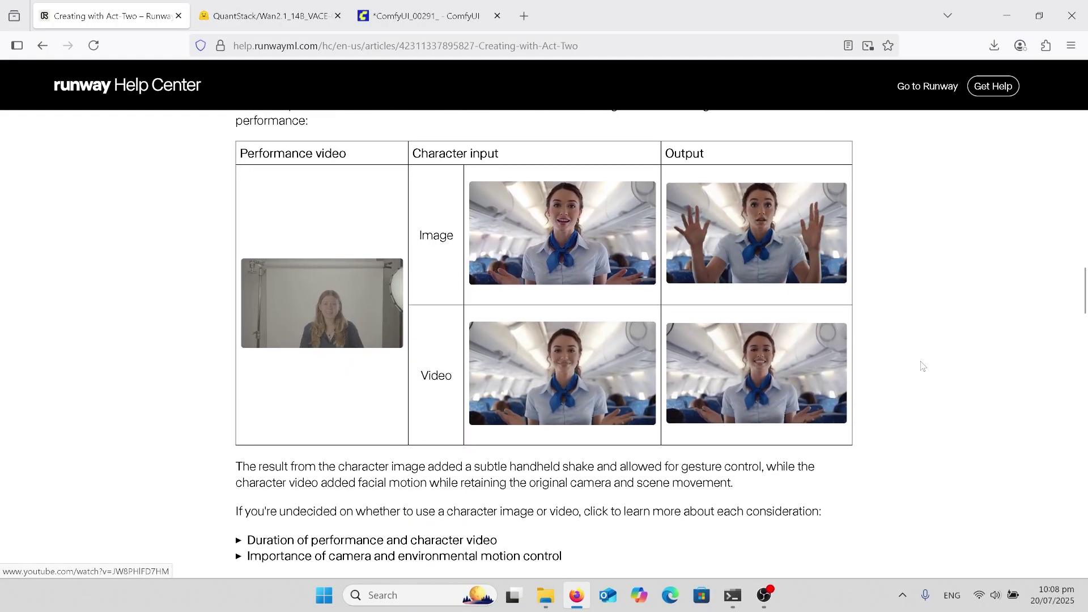
scroll(922, 366, down, 1)
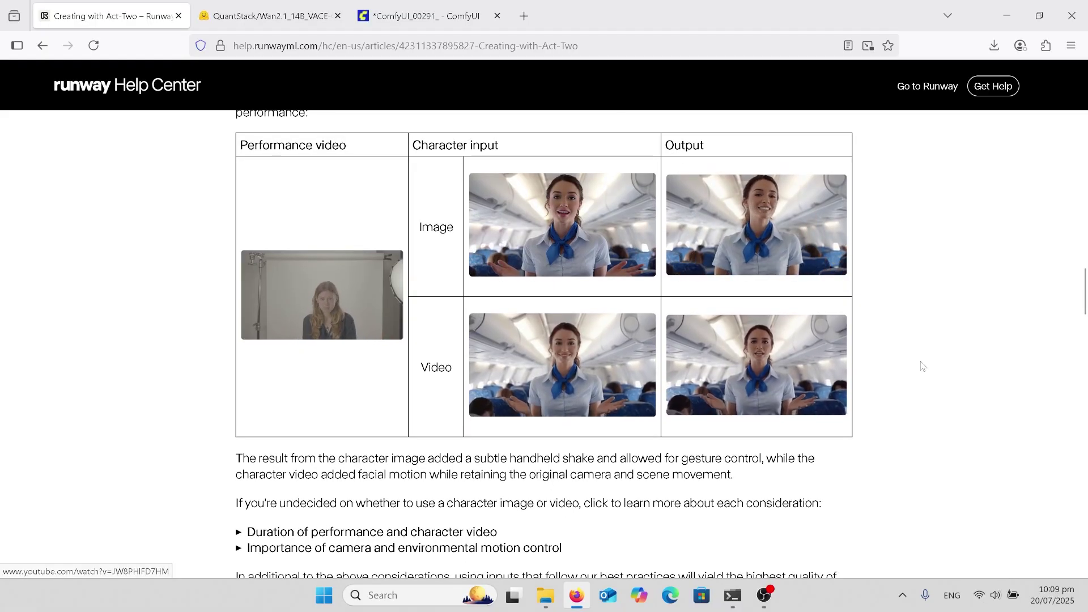
Read through the Best practices section and examine the output examples for the gesture setting off and on.
scroll(922, 366, down, 3)
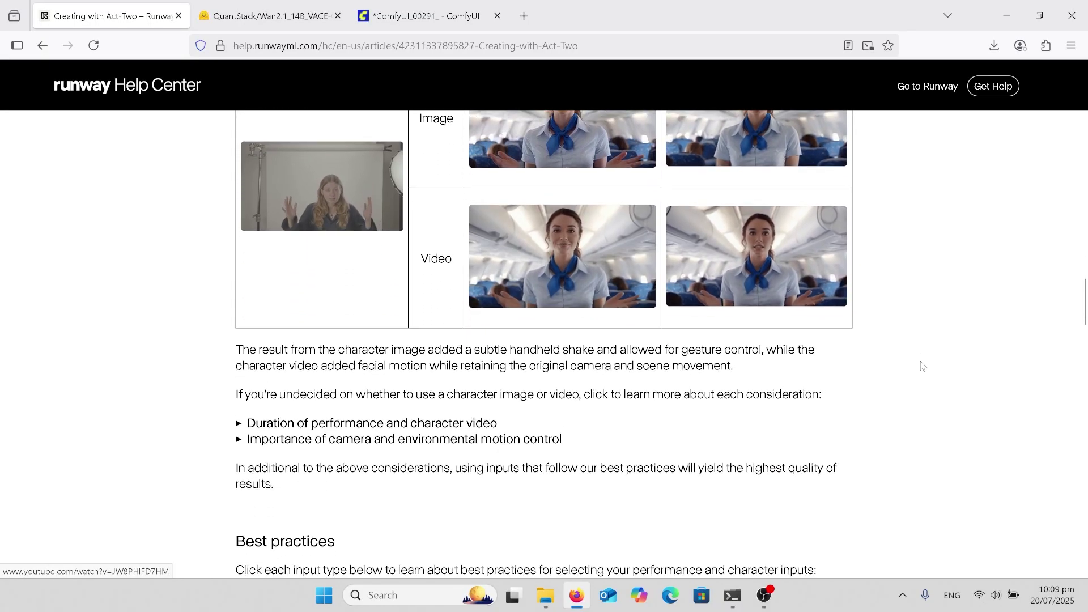
scroll(922, 365, down, 3)
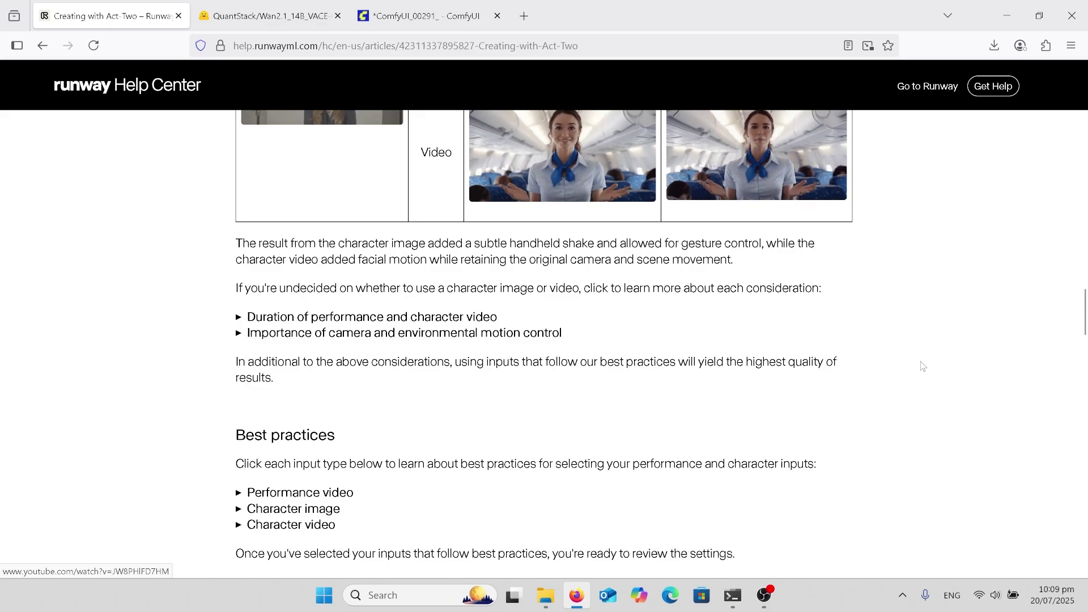
scroll(921, 366, down, 3)
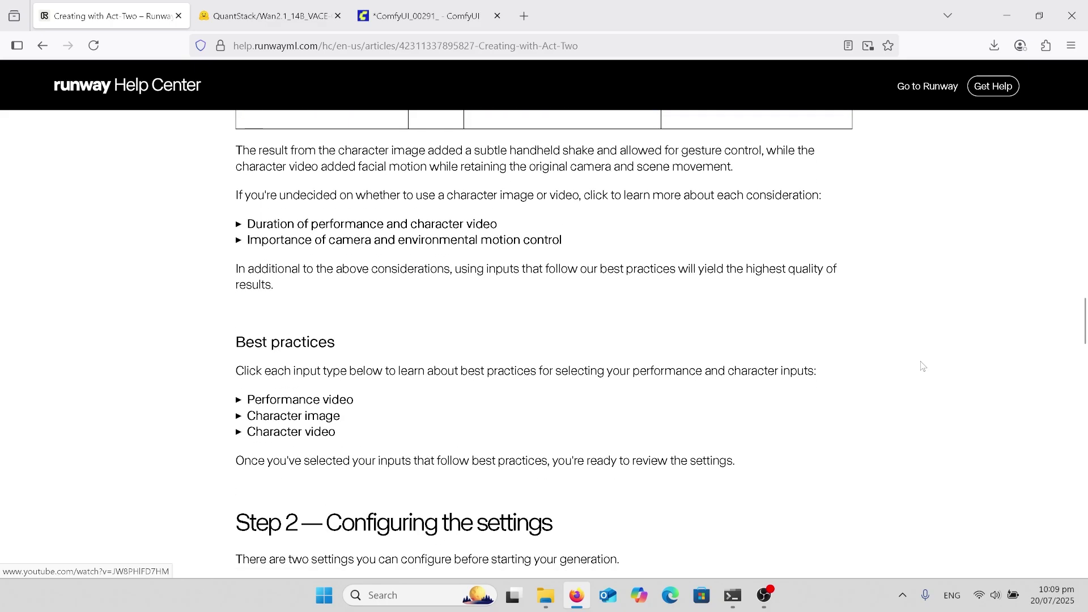
scroll(921, 366, down, 15)
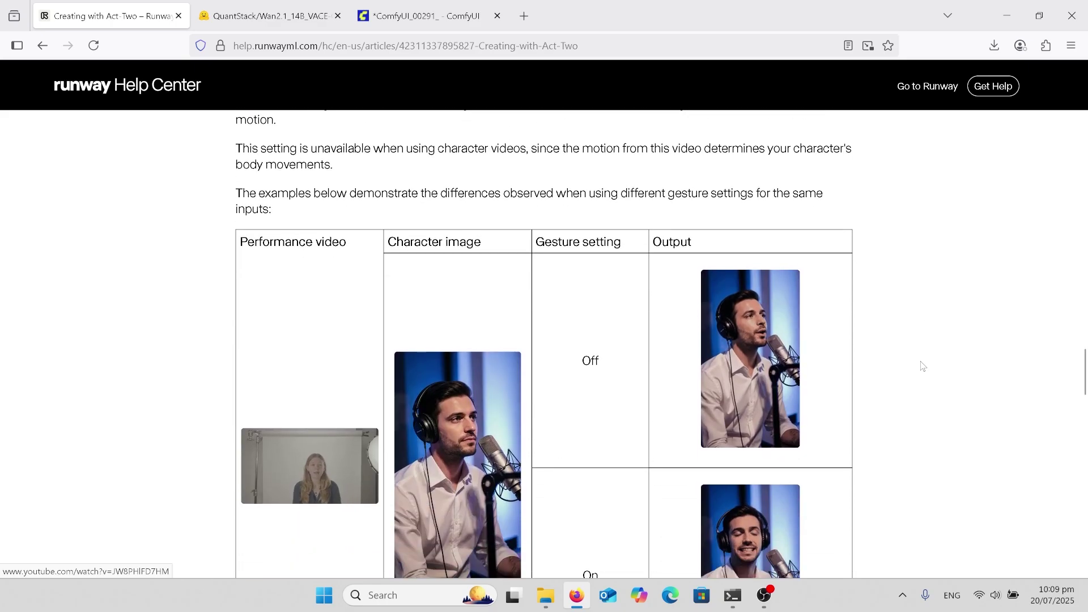
scroll(922, 366, down, 2)
scroll(921, 365, down, 1)
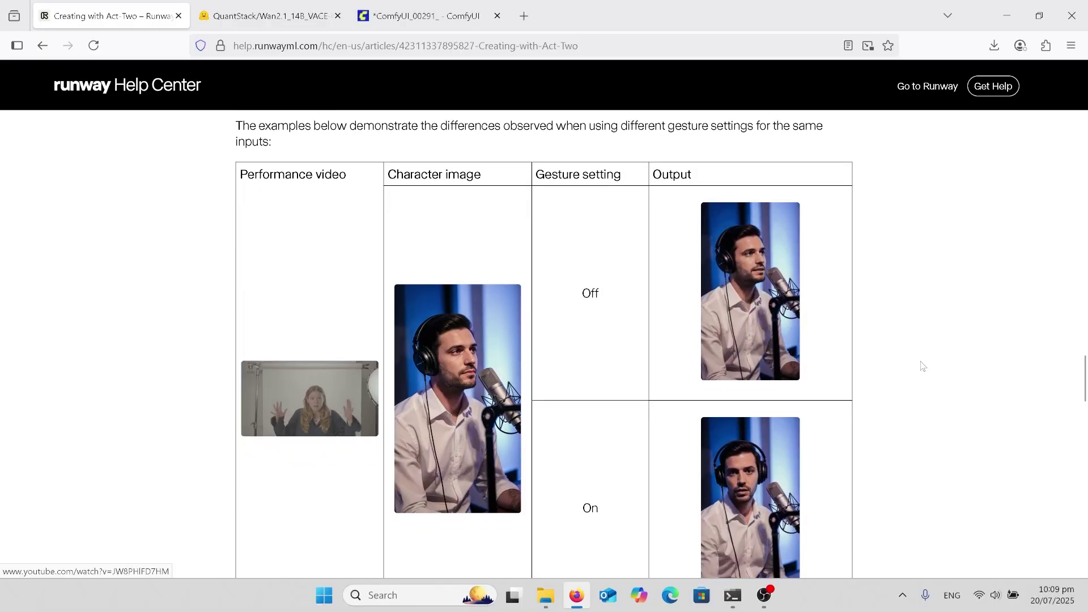
scroll(922, 366, down, 1)
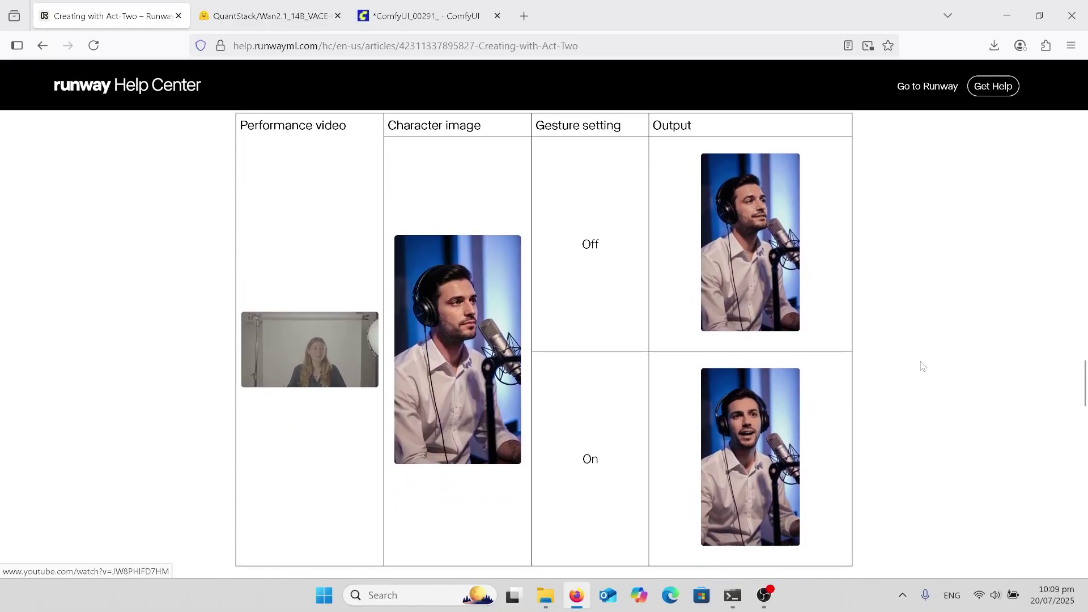
scroll(922, 365, down, 7)
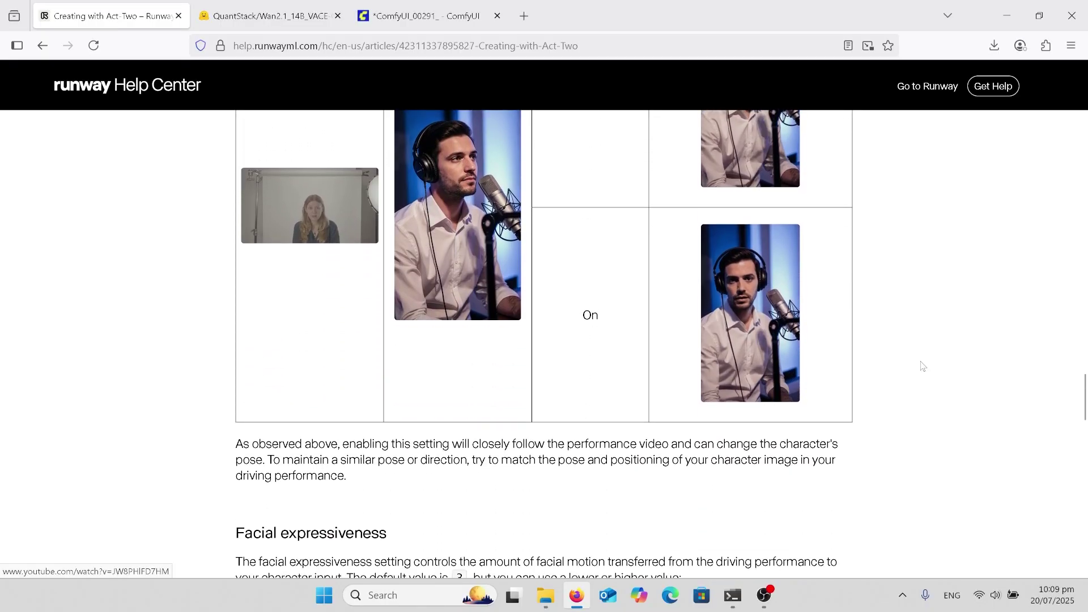
Read the Facial expressiveness section and the Step 3 instructions on generating the Act-Two video.
scroll(922, 366, down, 5)
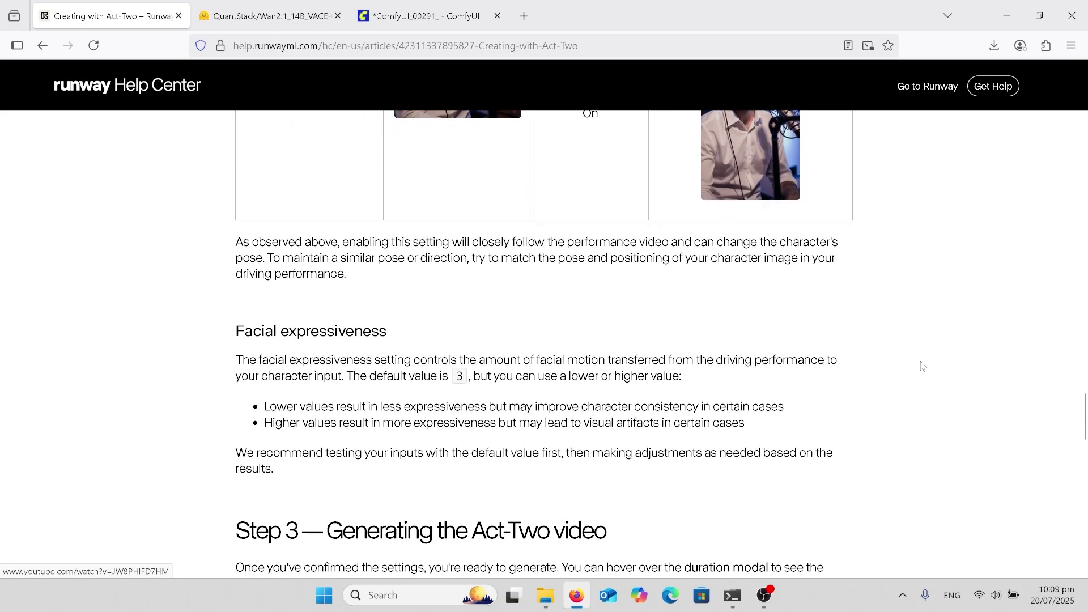
scroll(922, 365, down, 2)
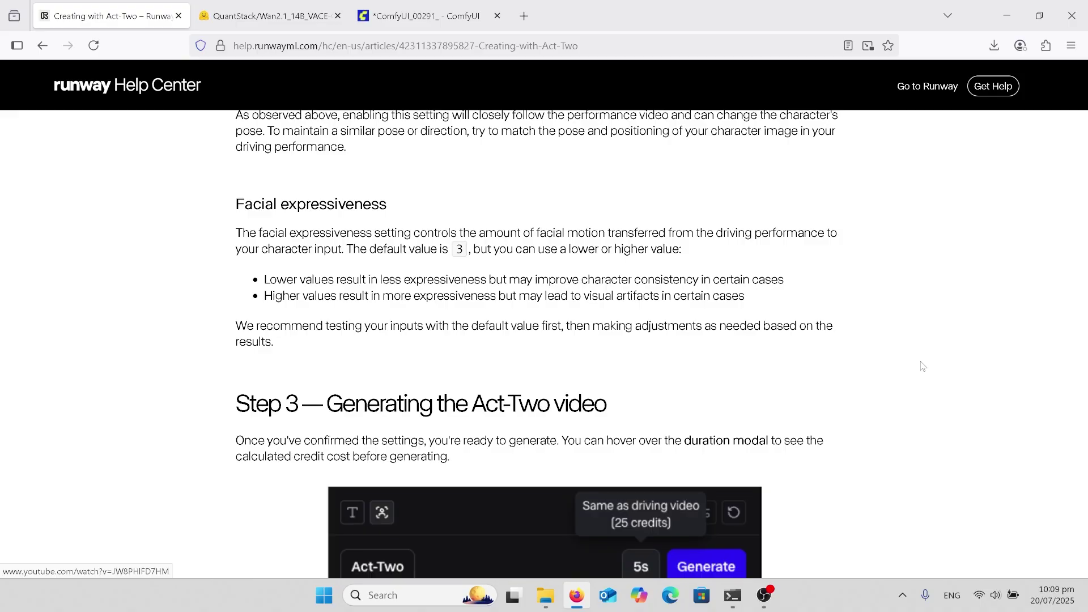
scroll(922, 366, down, 1)
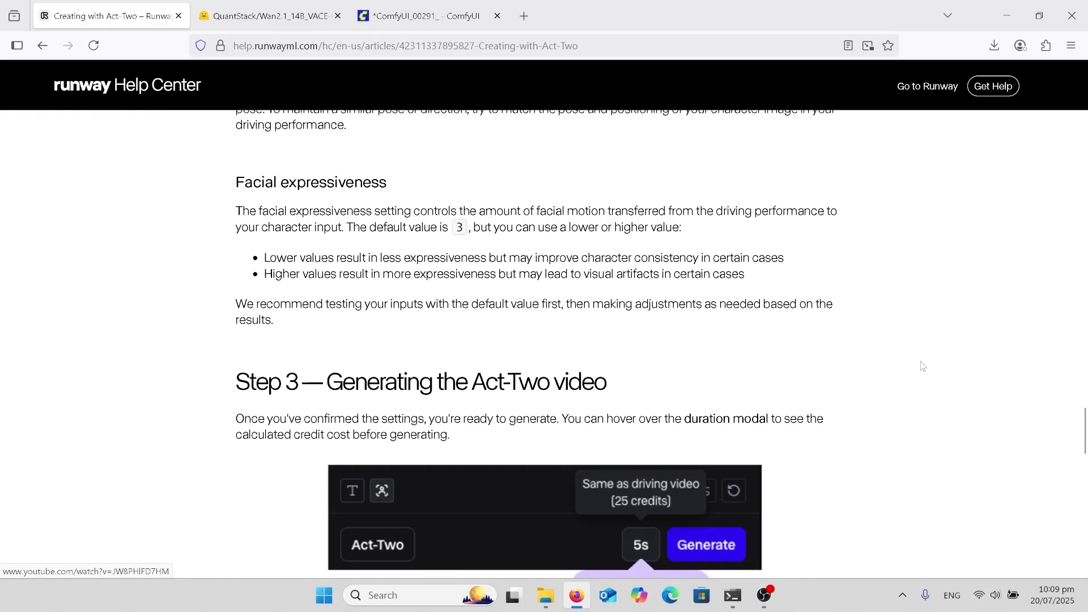
scroll(922, 366, down, 3)
scroll(921, 366, down, 7)
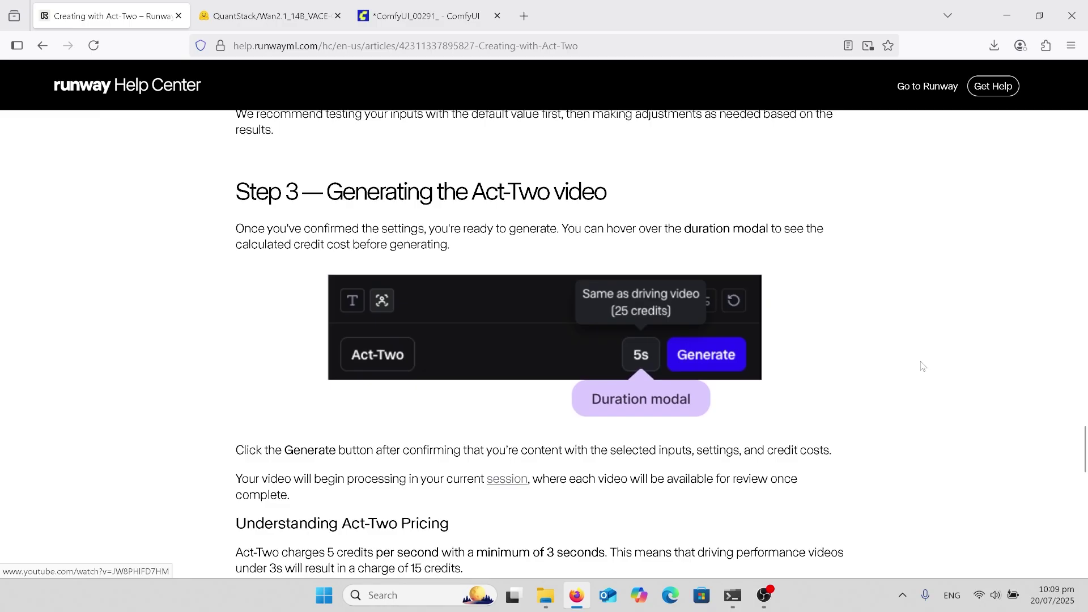
Go back to the Gestures section under Step 2 and re-examine its gesture setting examples.
scroll(922, 366, up, 18)
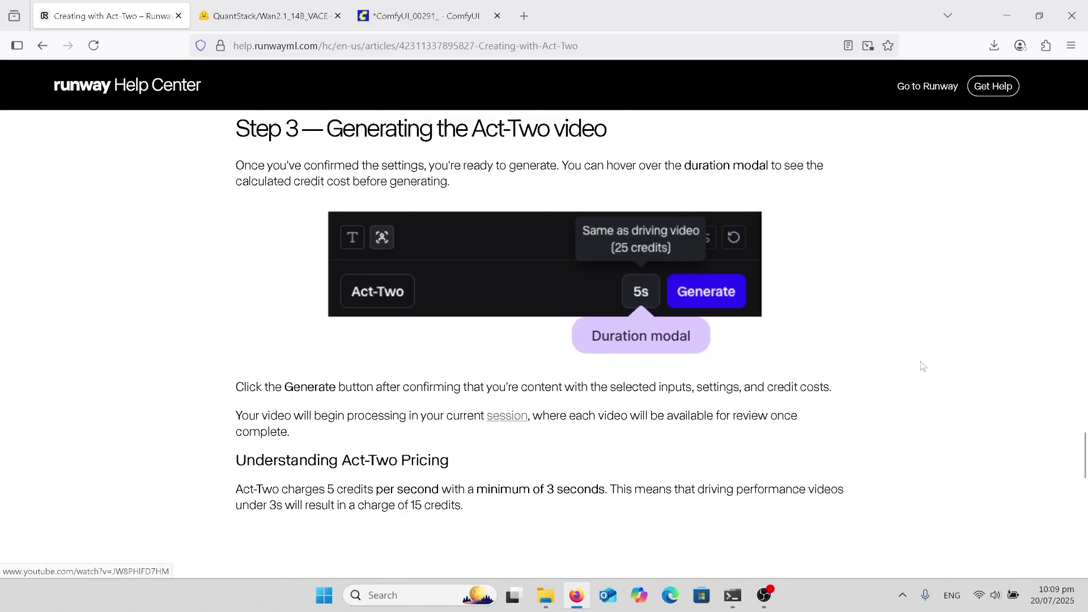
scroll(922, 366, up, 2)
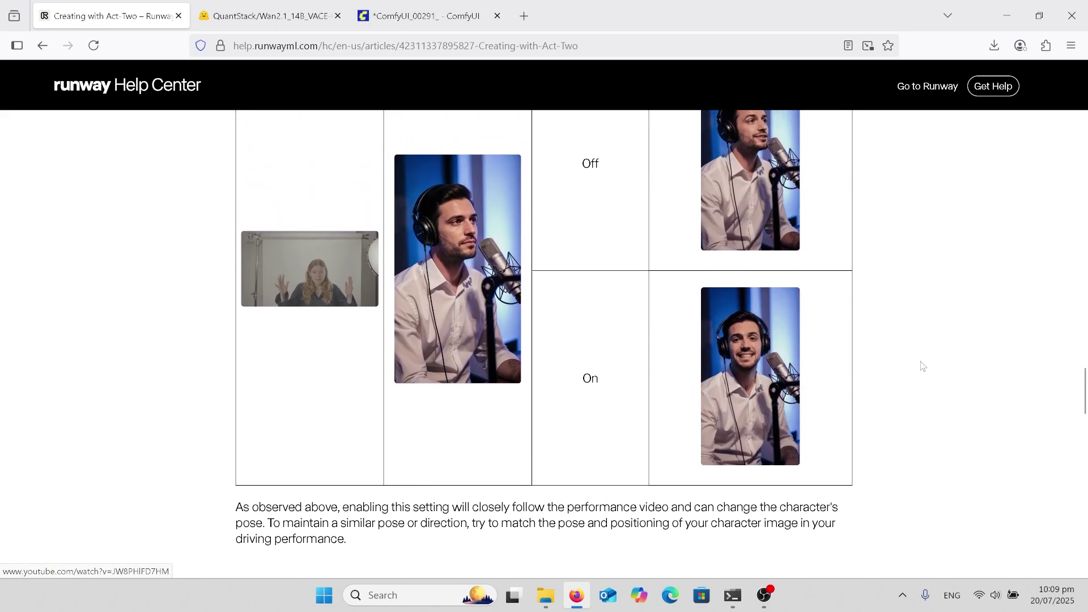
scroll(922, 365, up, 1)
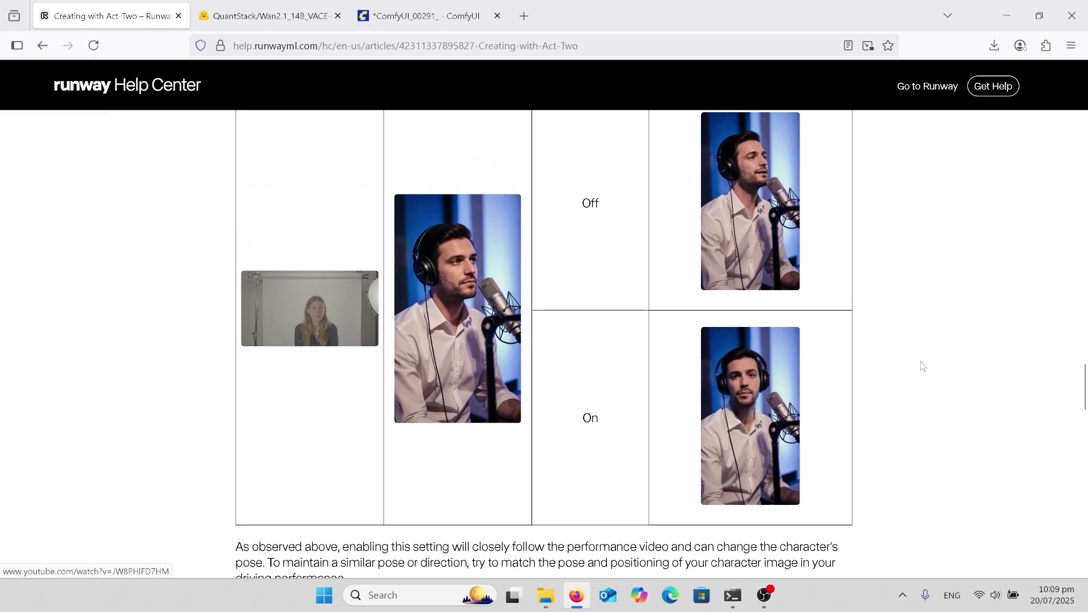
scroll(922, 365, up, 4)
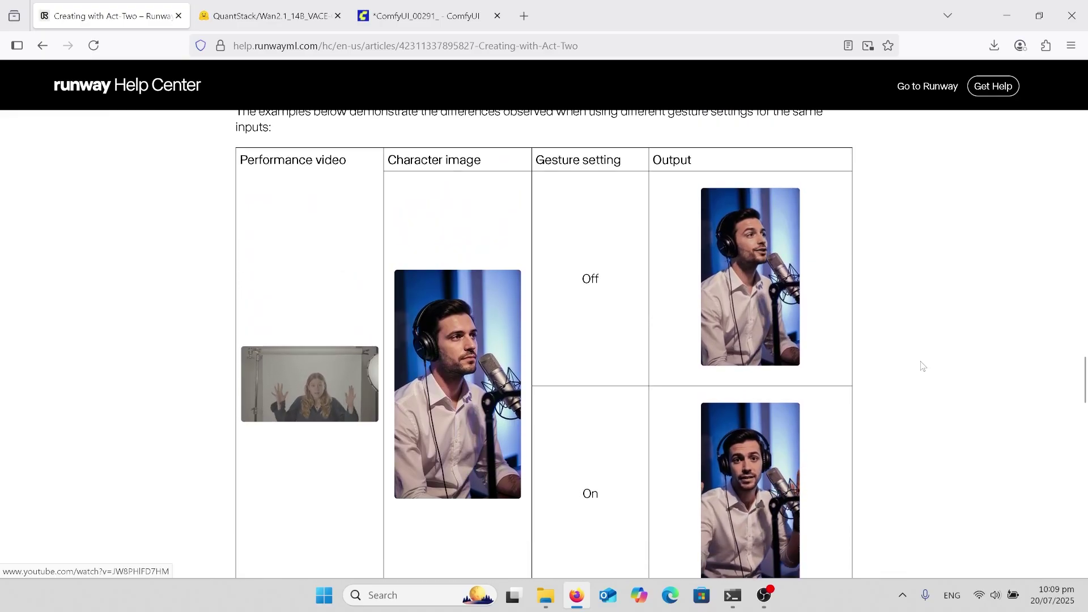
scroll(922, 366, up, 2)
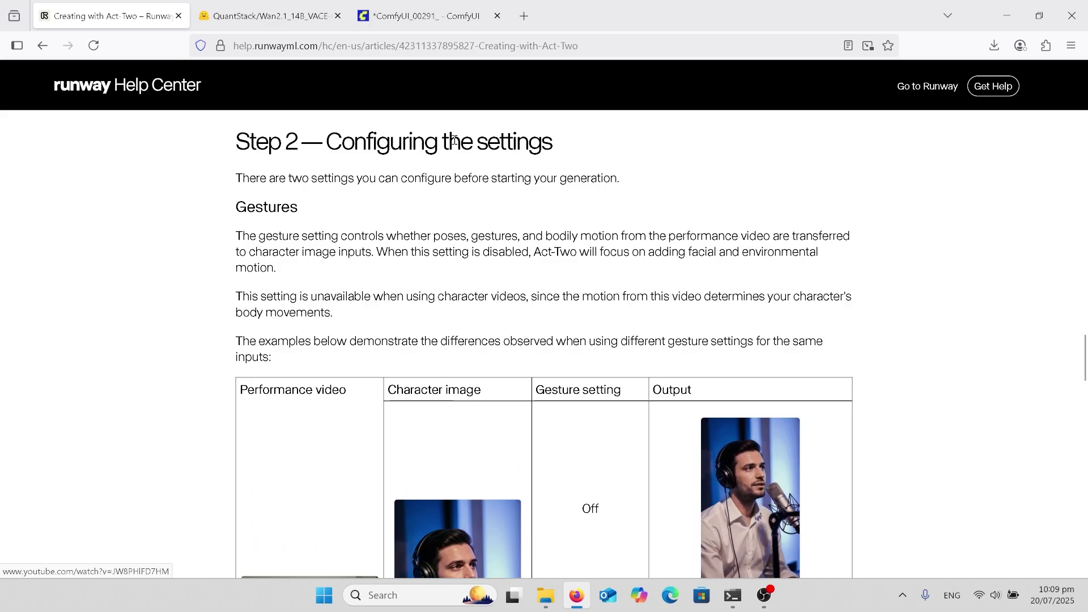
Switch to the ComfyUI_00291_ workflow in ComfyUI and inspect the photo loaded in the Load Image node up close.
click(442, 23)
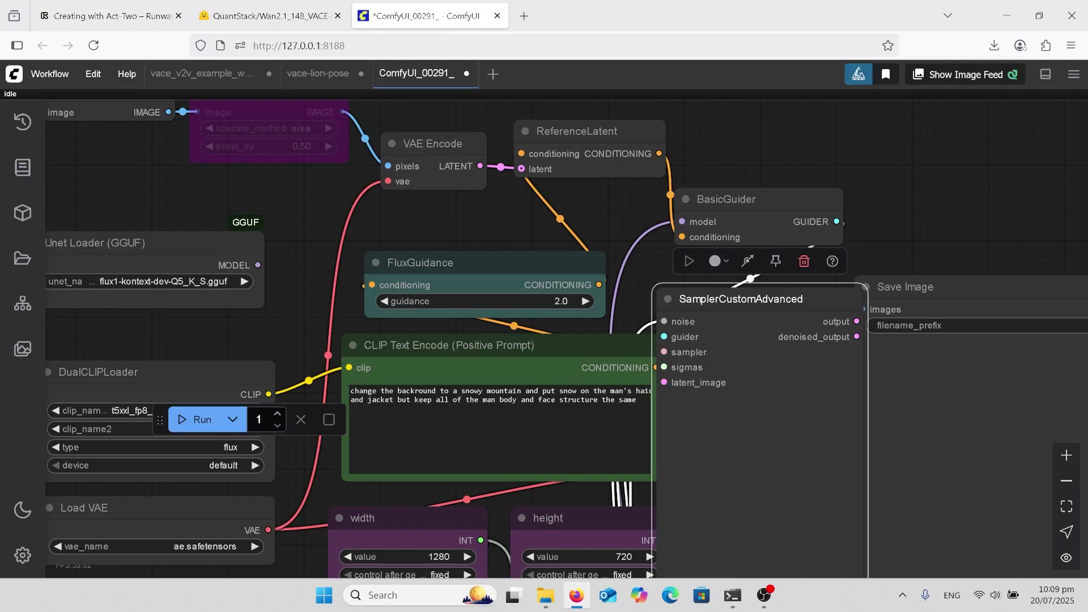
scroll(849, 219, down, 8)
scroll(451, 230, up, 7)
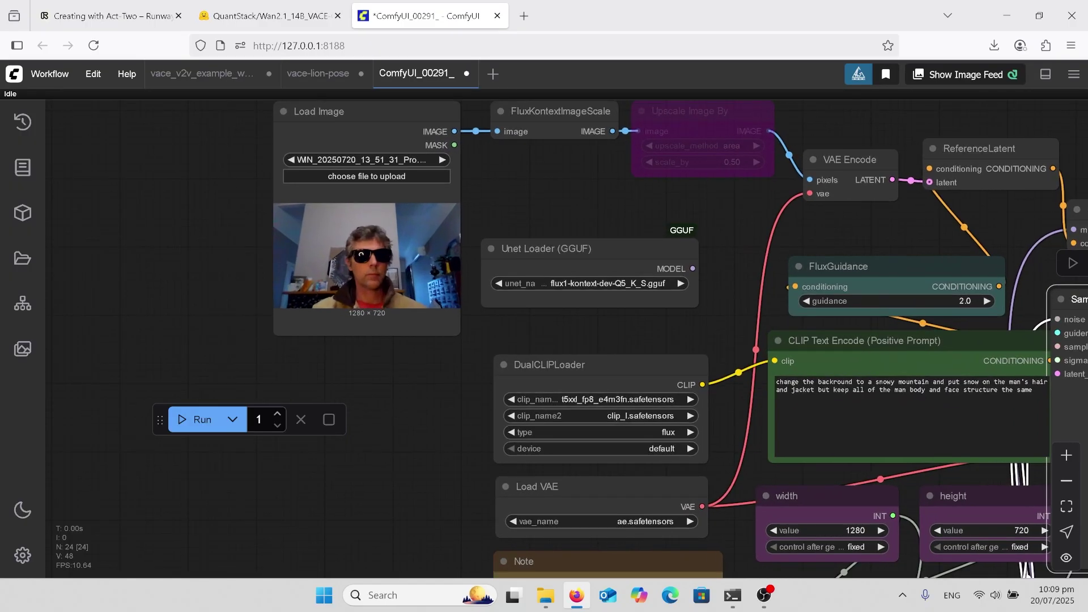
click(448, 229)
drag(481, 221, 491, 283)
scroll(490, 283, up, 2)
scroll(221, 218, up, 1)
drag(221, 218, 265, 233)
scroll(265, 233, up, 1)
scroll(427, 296, up, 1)
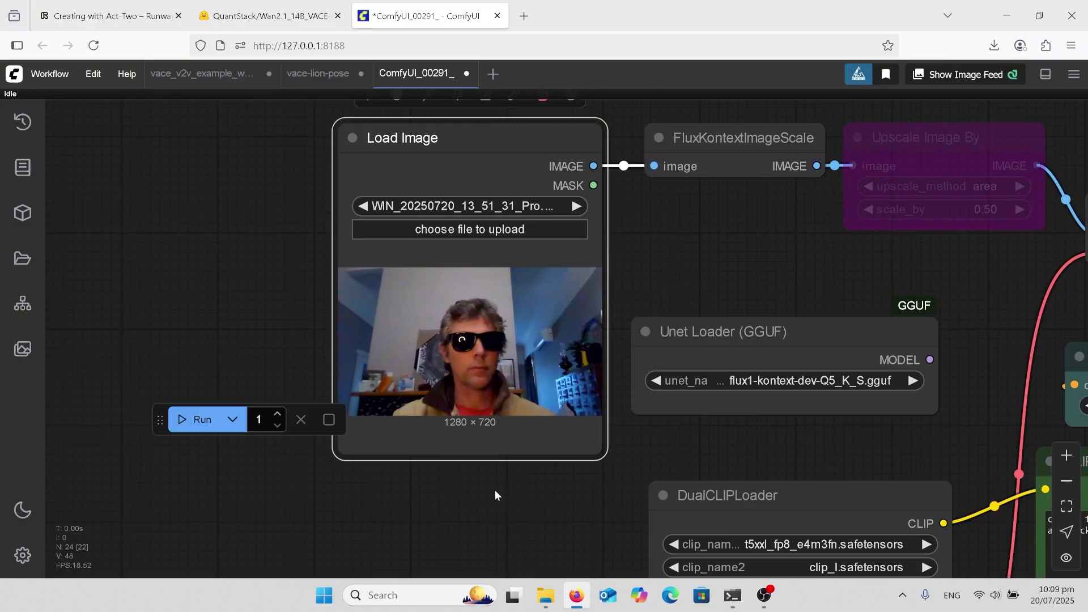
drag(495, 491, 464, 436)
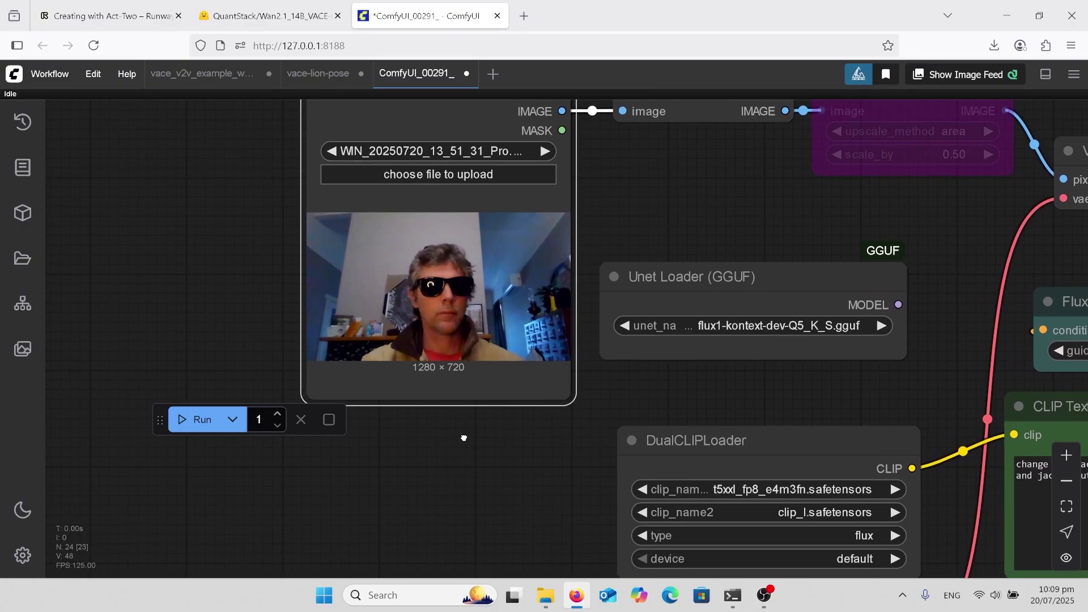
scroll(482, 303, up, 4)
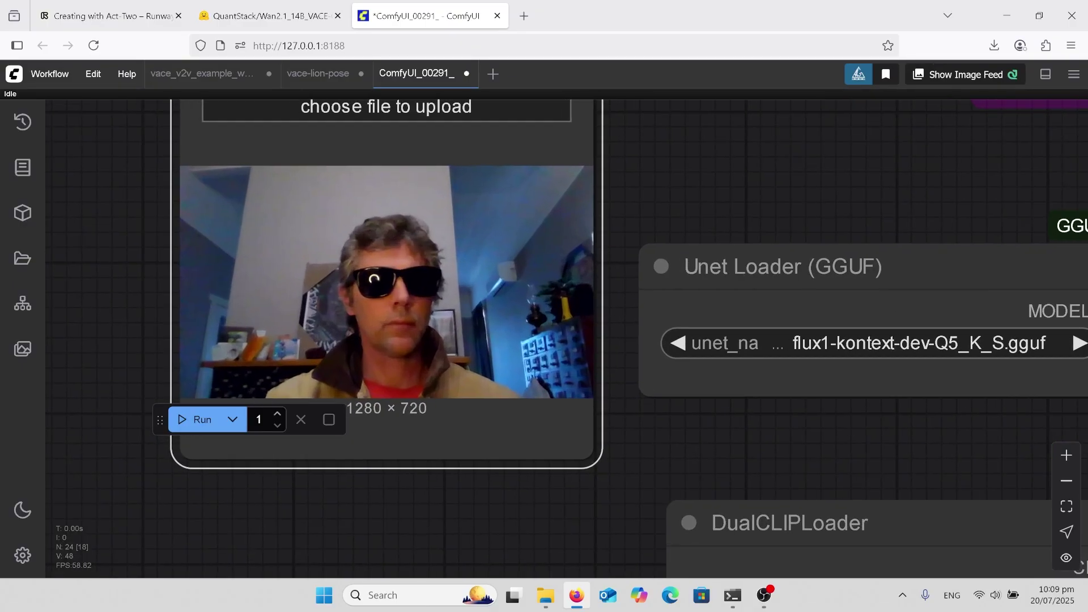
scroll(372, 279, down, 5)
scroll(439, 202, down, 8)
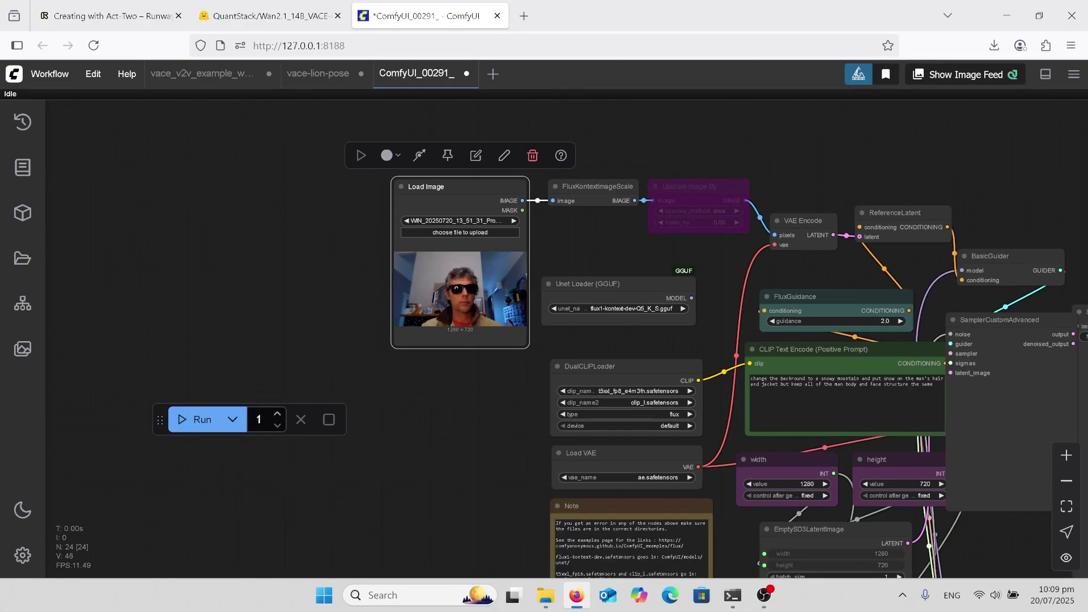
Examine the positive prompt, size and model loader nodes of the Flux Kontext workflow beside the loaded photo.
scroll(698, 307, up, 10)
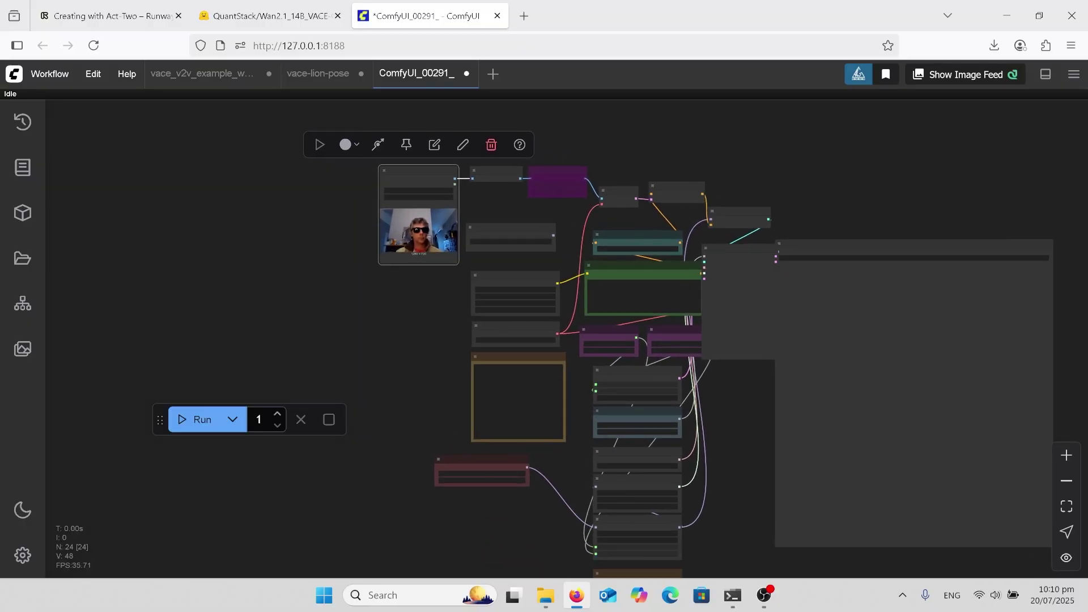
scroll(656, 197, up, 2)
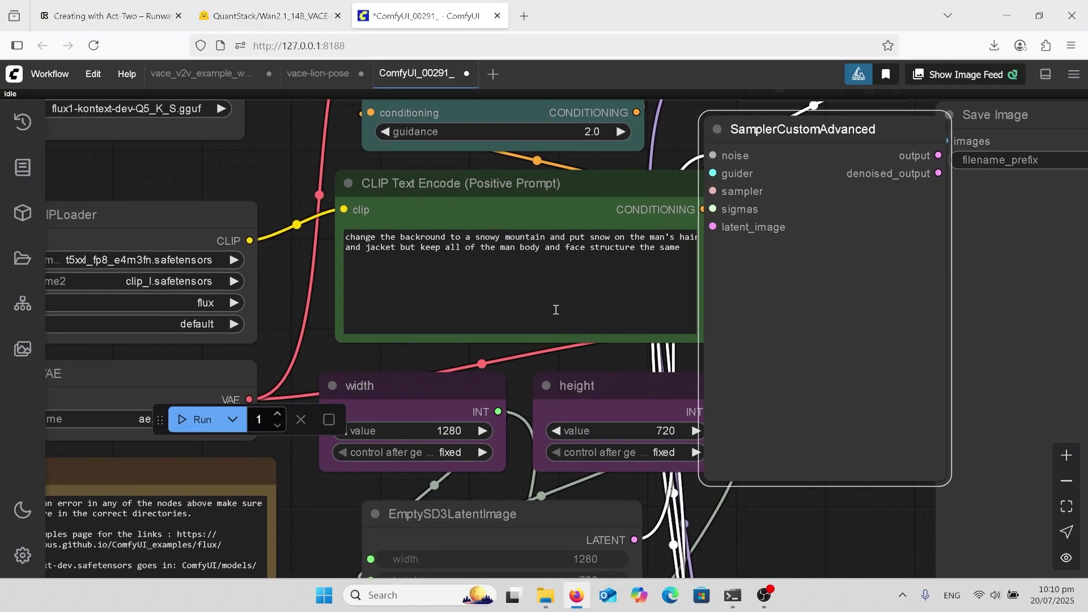
drag(452, 352, 557, 382)
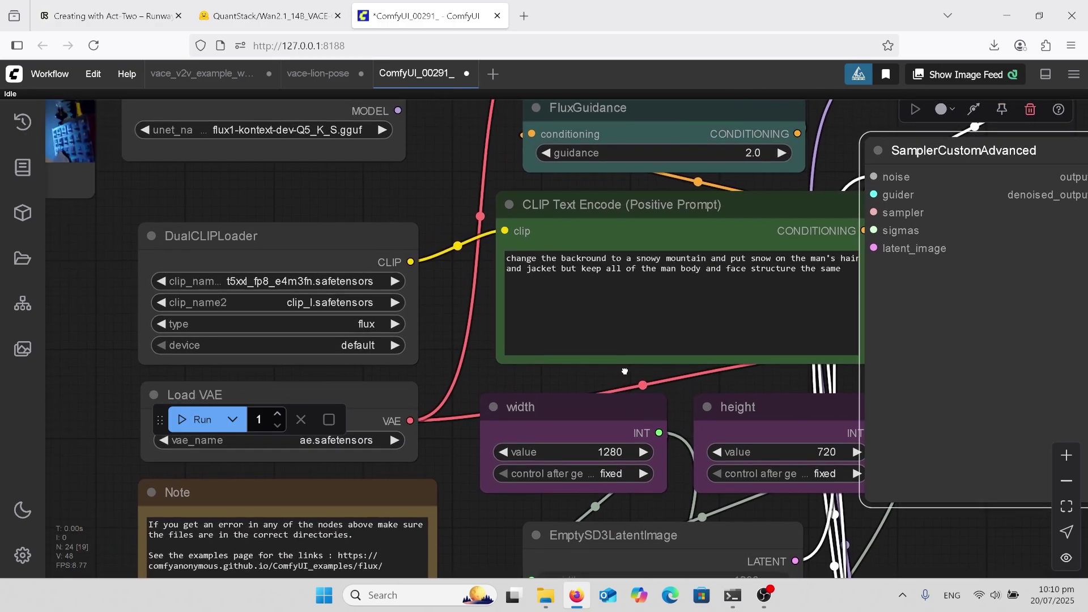
drag(625, 371, 684, 365)
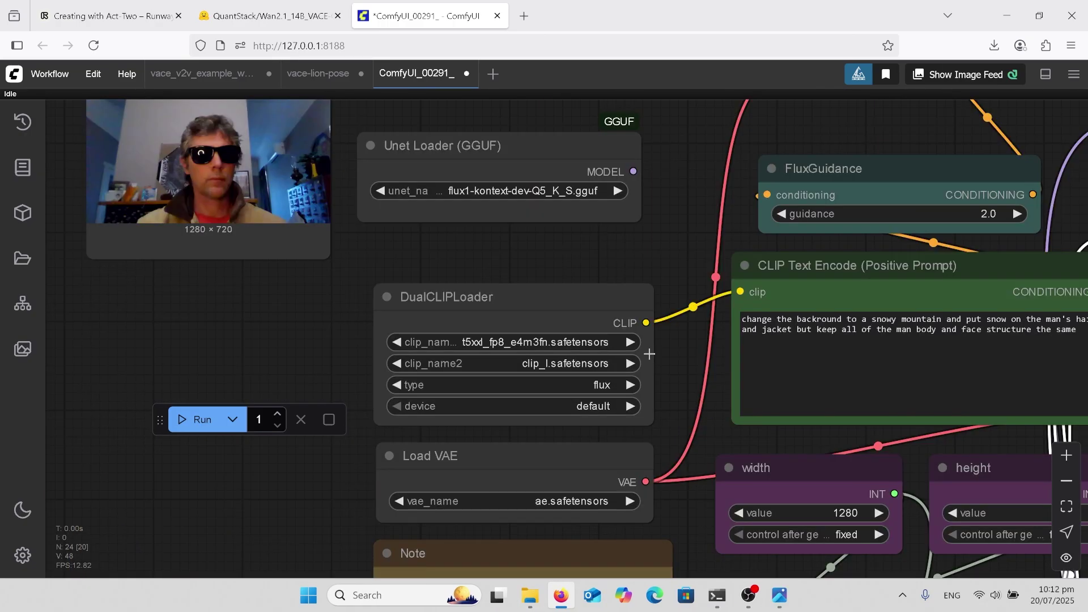
Switch to the File Explorer folder containing ComfyUI_00291_.png, then to the image viewer.
click(527, 600)
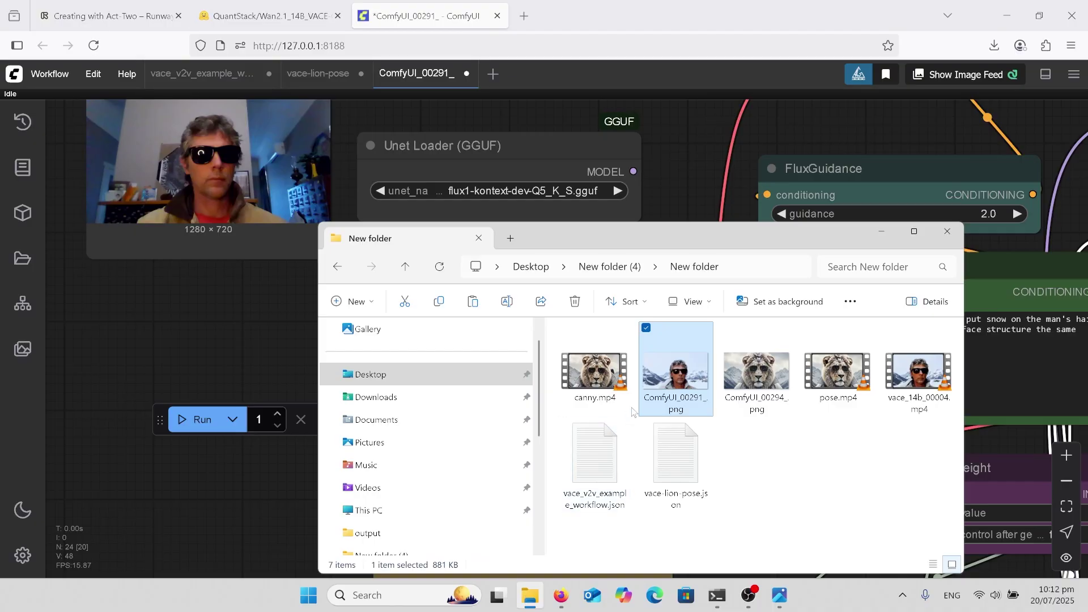
click(790, 603)
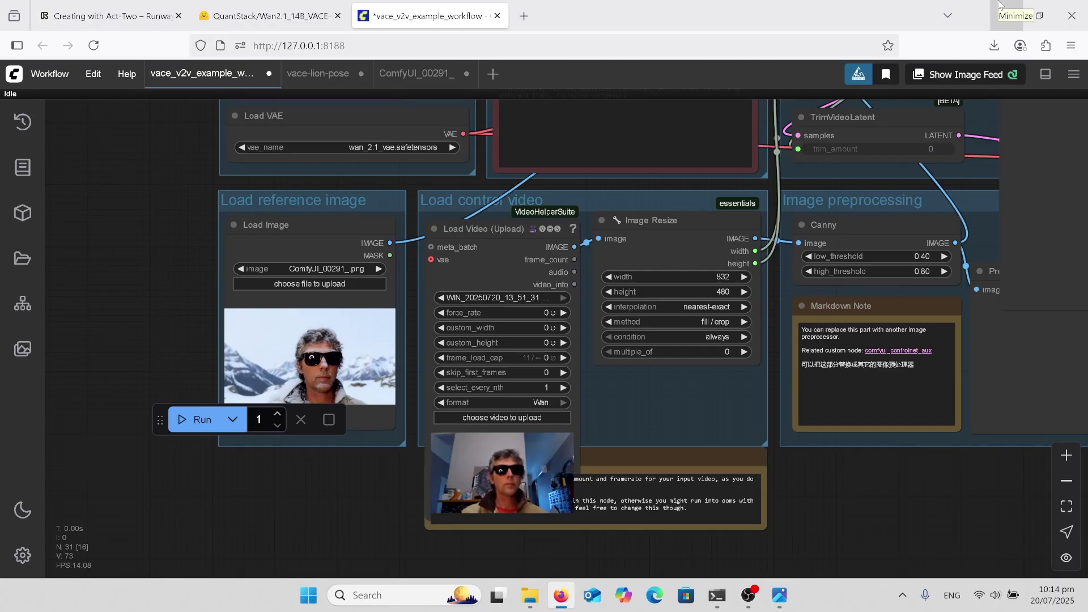
Examine the reference image and the control video preview loaded in the vace_v2v_example workflow.
scroll(128, 412, up, 4)
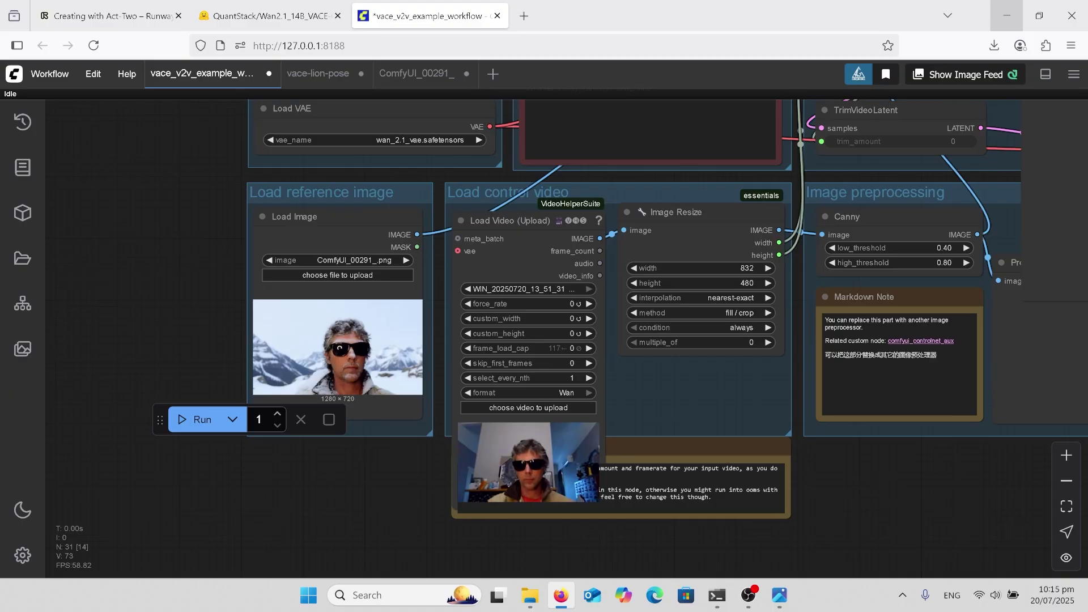
scroll(502, 201, down, 4)
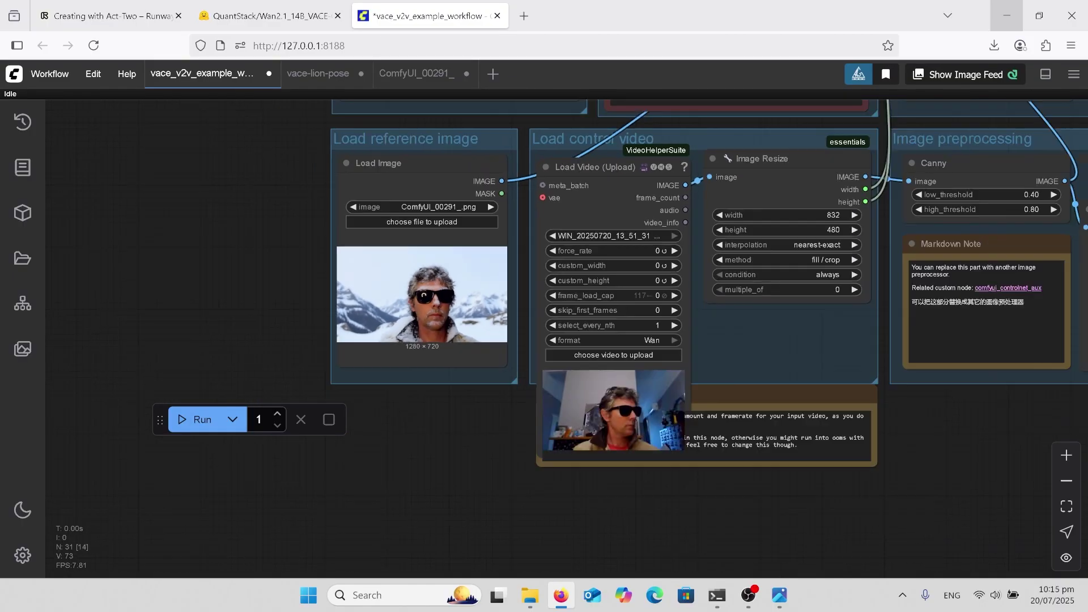
scroll(671, 459, up, 8)
scroll(647, 457, up, 1)
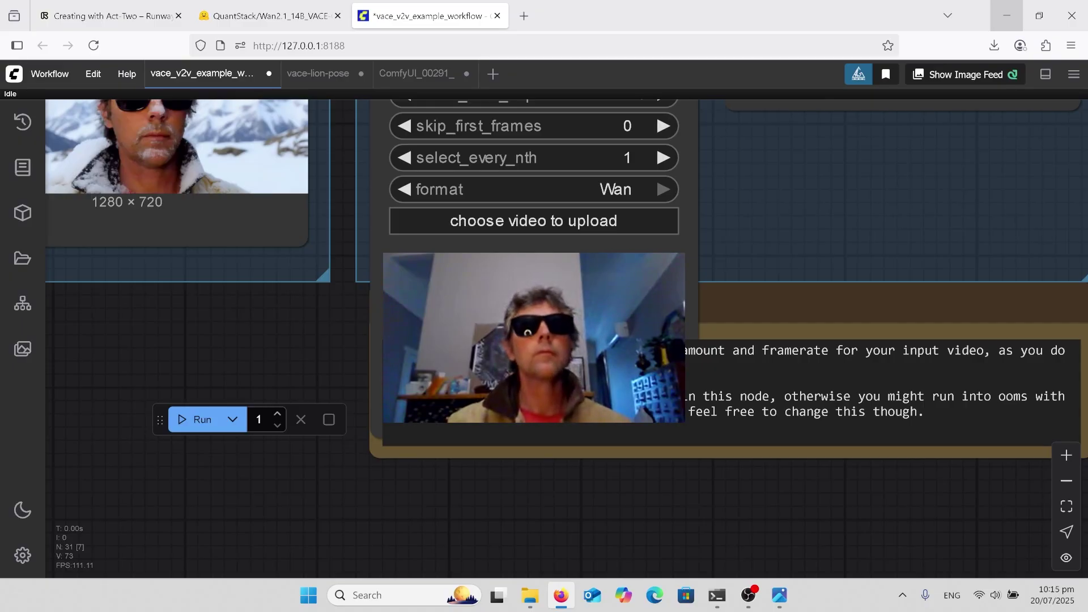
scroll(581, 573, down, 10)
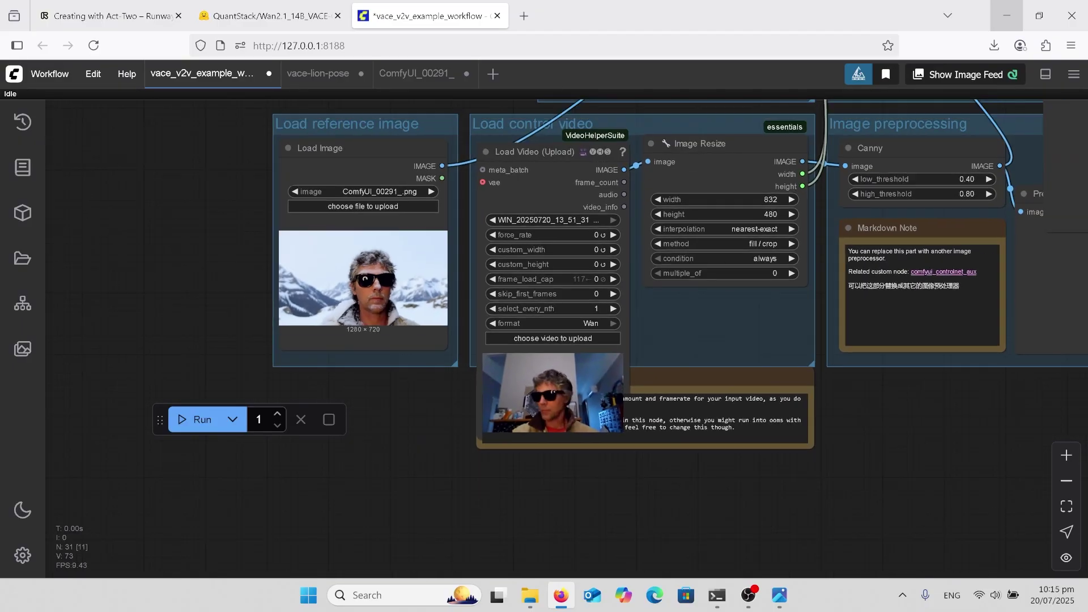
Inspect the UnetLoaderGGUFDisTorchMultiGPU node in the Low Vram high ram group and the note about offloading.
scroll(698, 431, down, 1)
drag(698, 431, 788, 556)
click(594, 482)
scroll(788, 556, down, 1)
scroll(348, 240, up, 2)
drag(397, 340, 445, 439)
scroll(445, 440, down, 1)
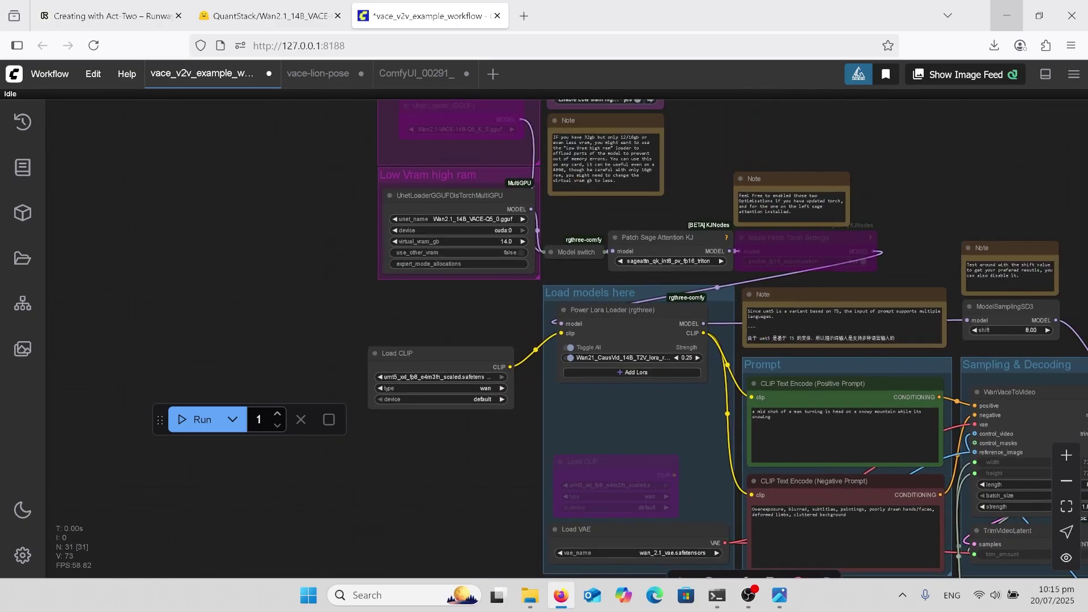
scroll(502, 215, up, 7)
scroll(567, 339, up, 1)
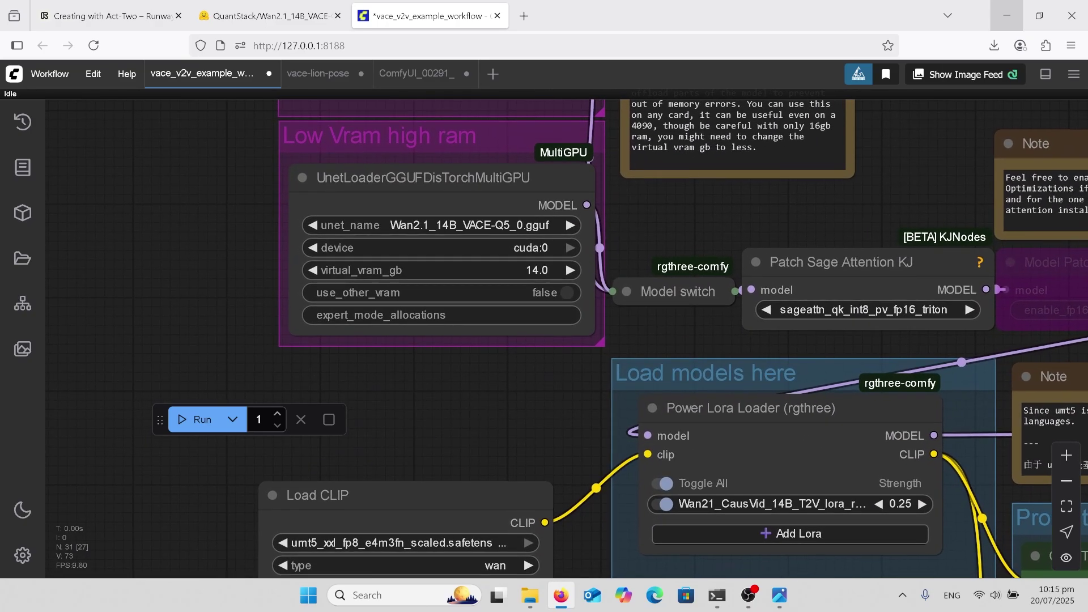
scroll(578, 442, down, 2)
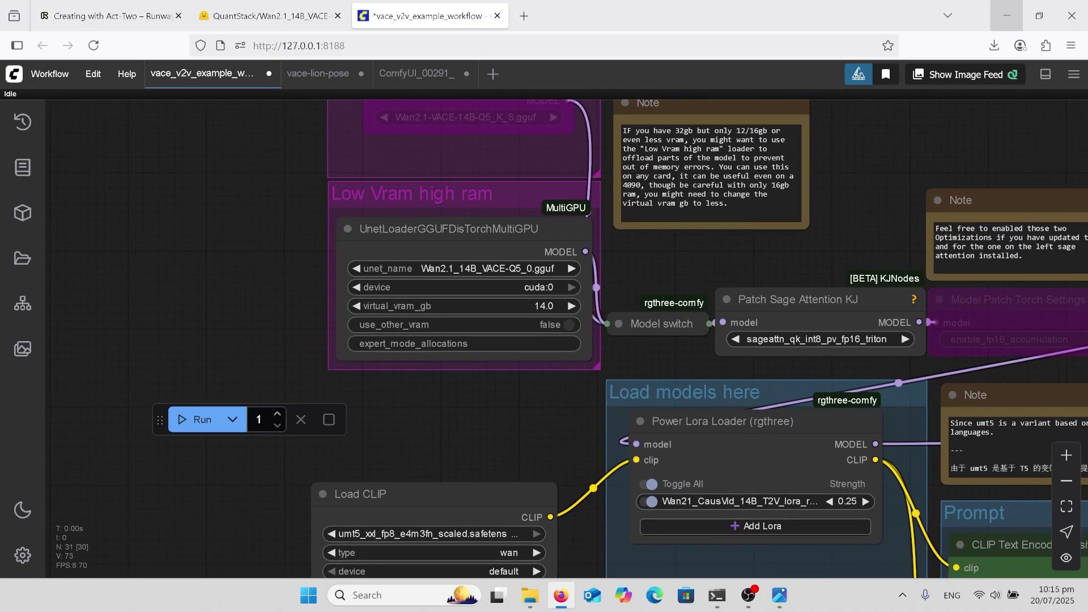
drag(579, 442, 581, 460)
scroll(567, 339, down, 1)
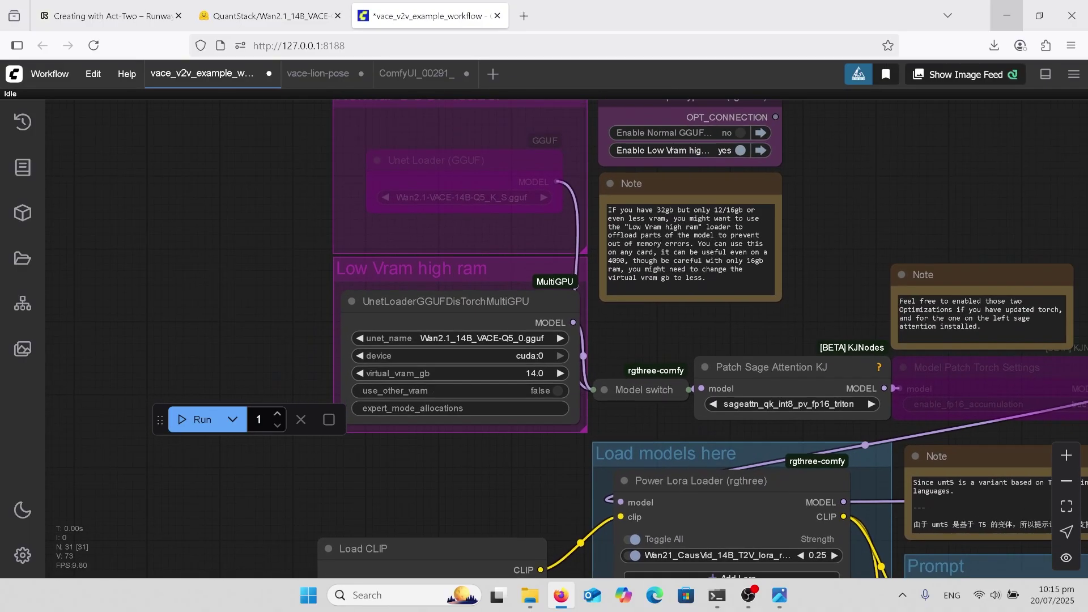
Check the Wan2.1_14B_VACE-GGUF file list on Hugging Face, then return to the workflow's multi-GPU GGUF loader.
click(301, 21)
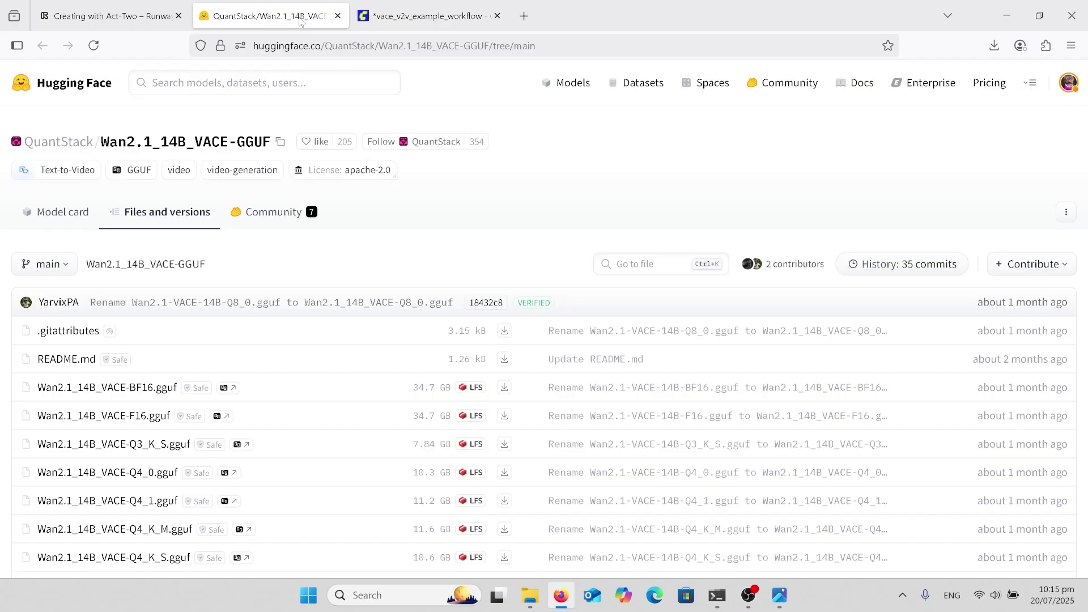
click(406, 19)
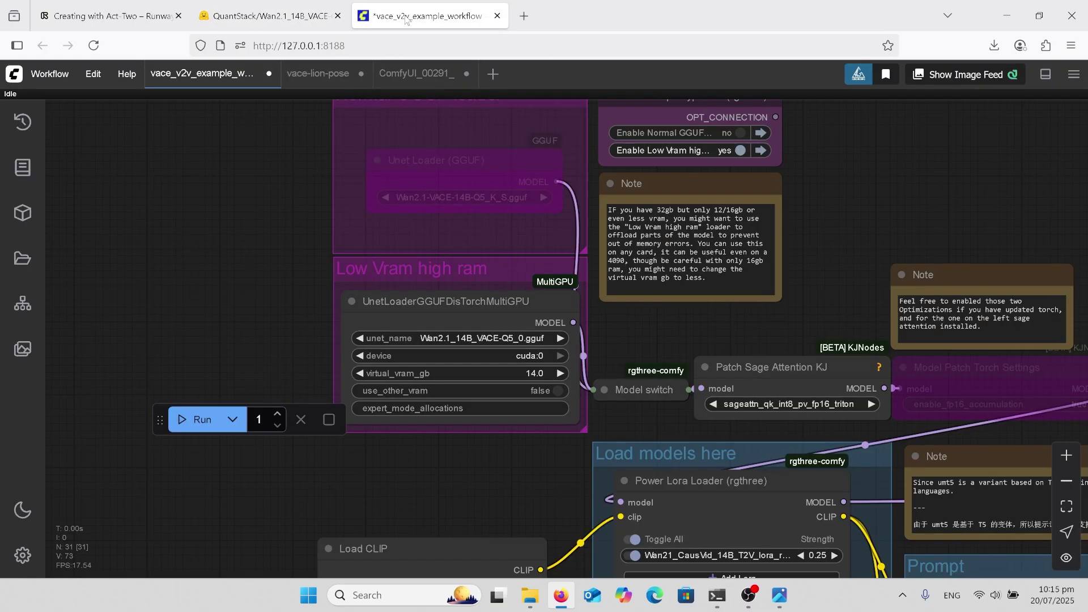
scroll(560, 502, up, 5)
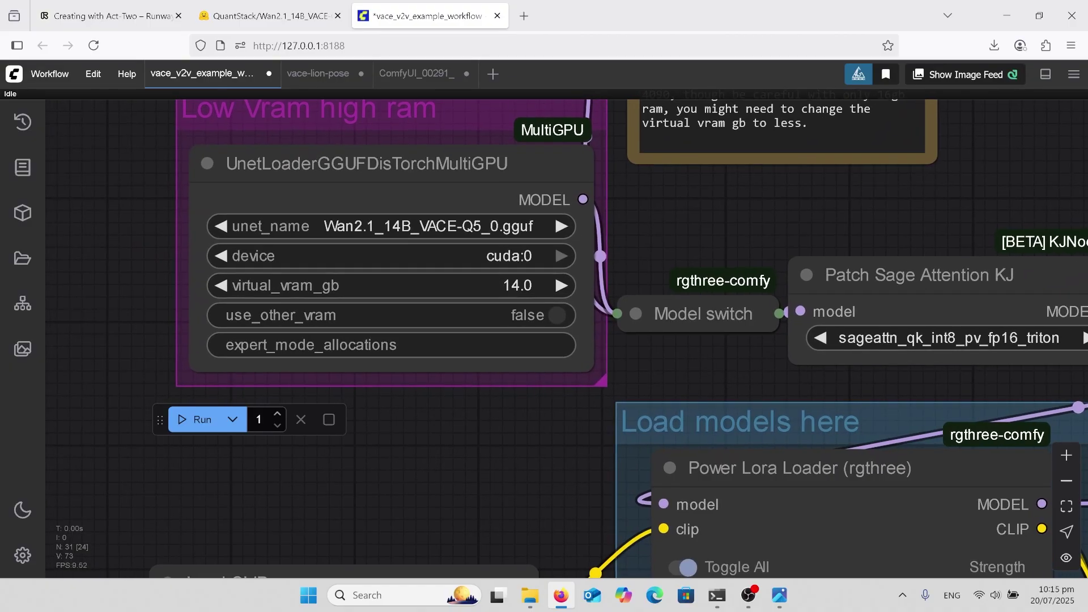
scroll(425, 323, down, 2)
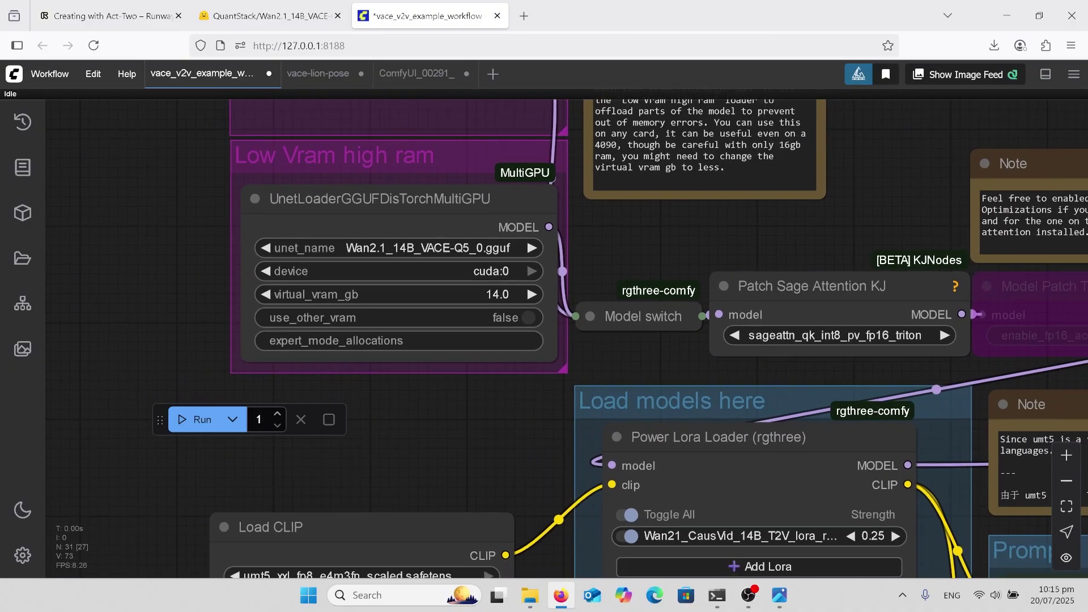
Examine the Patch Sage Attention KJ node, the Load CLIP node and the CausVid LoRA in the Power Lora Loader.
scroll(229, 254, down, 2)
click(317, 169)
drag(116, 181, 87, 170)
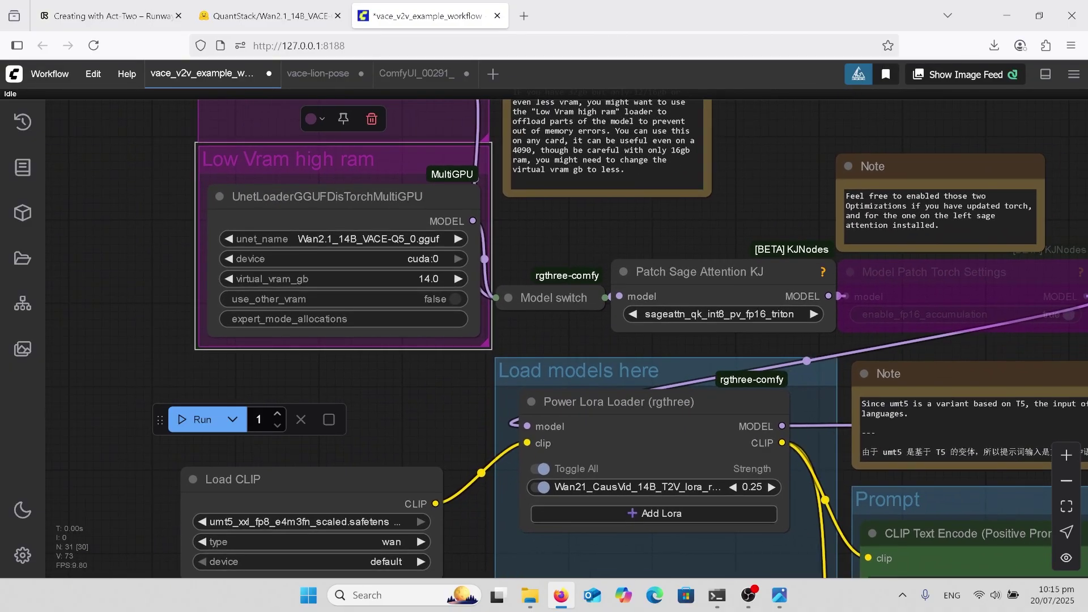
scroll(87, 170, down, 3)
scroll(686, 352, up, 2)
scroll(680, 391, up, 3)
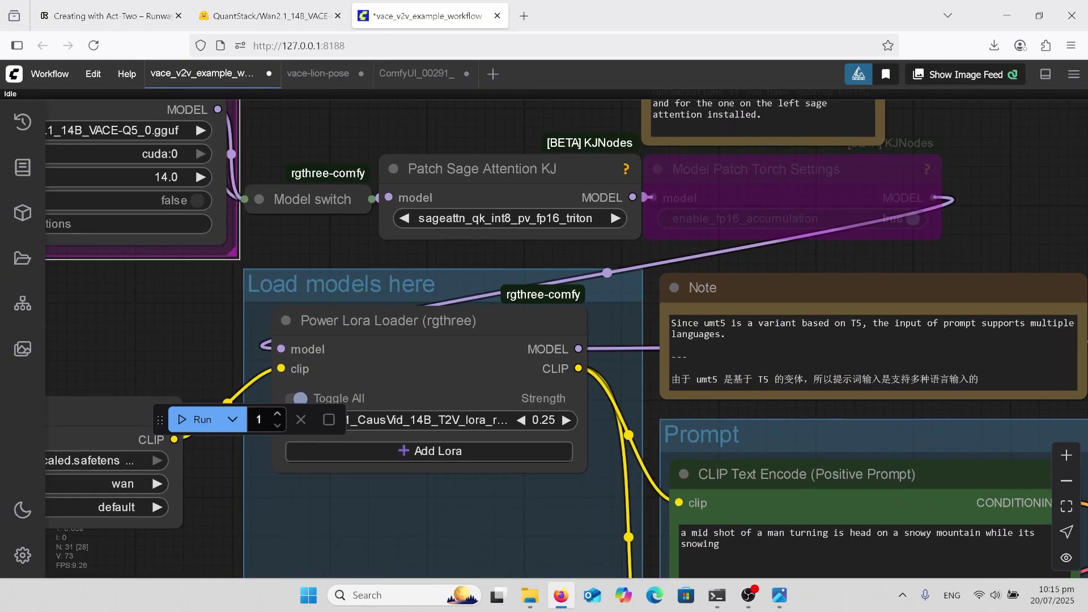
scroll(680, 391, down, 3)
drag(641, 386, 686, 321)
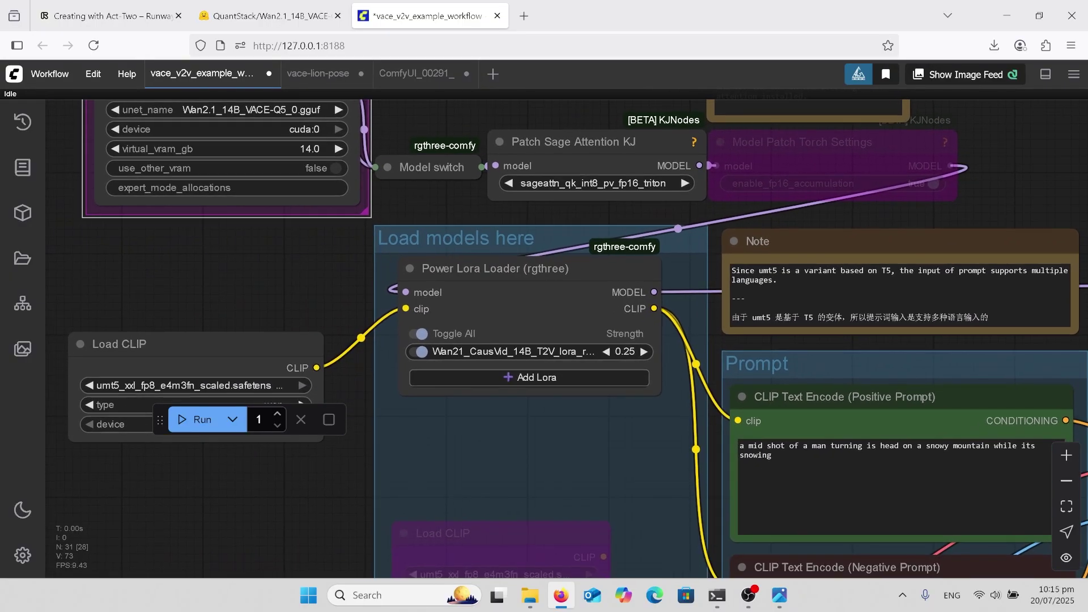
scroll(578, 443, up, 3)
scroll(421, 285, down, 5)
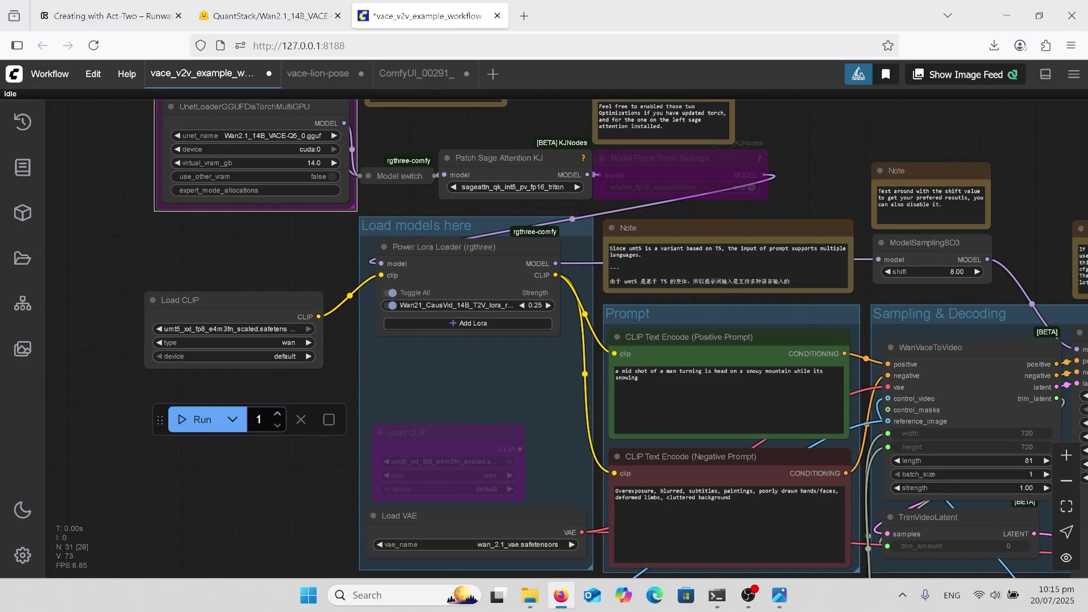
Read the positive and negative prompts in the Prompt group.
scroll(1066, 431, up, 3)
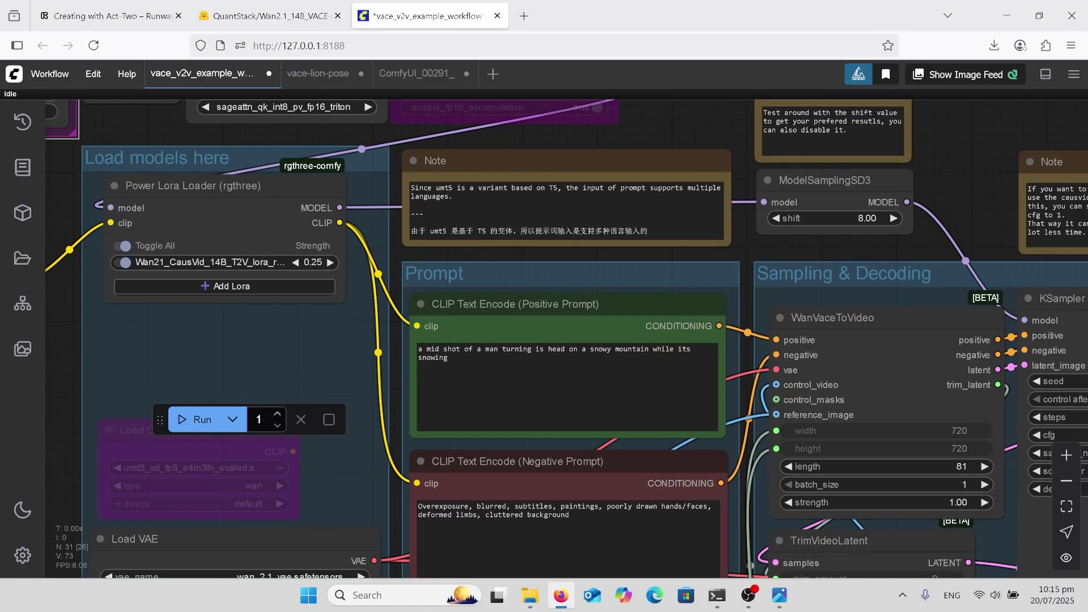
scroll(884, 232, down, 2)
scroll(572, 408, up, 4)
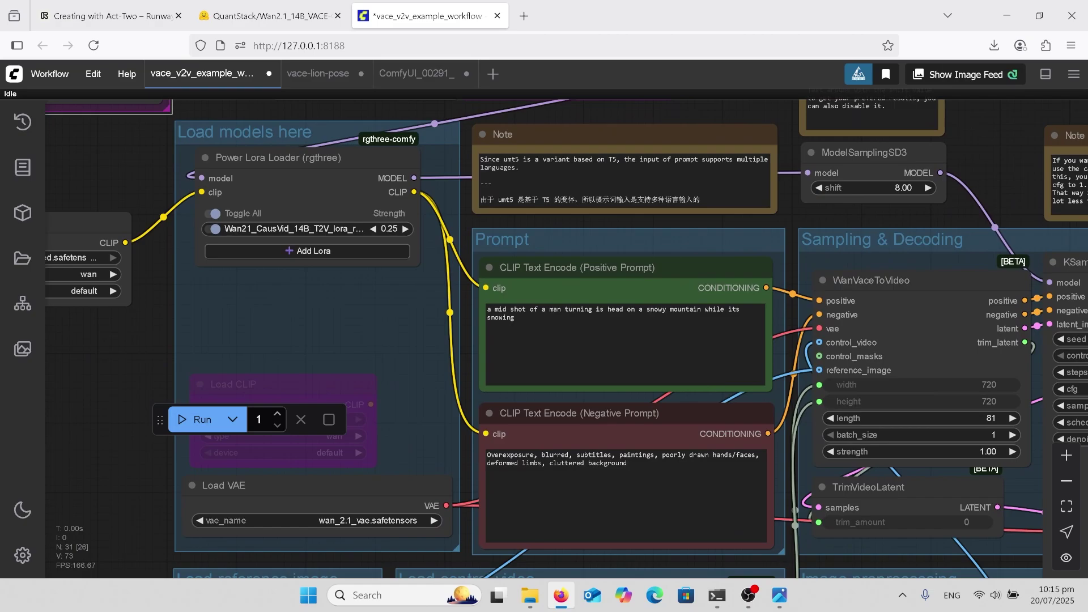
scroll(531, 407, up, 1)
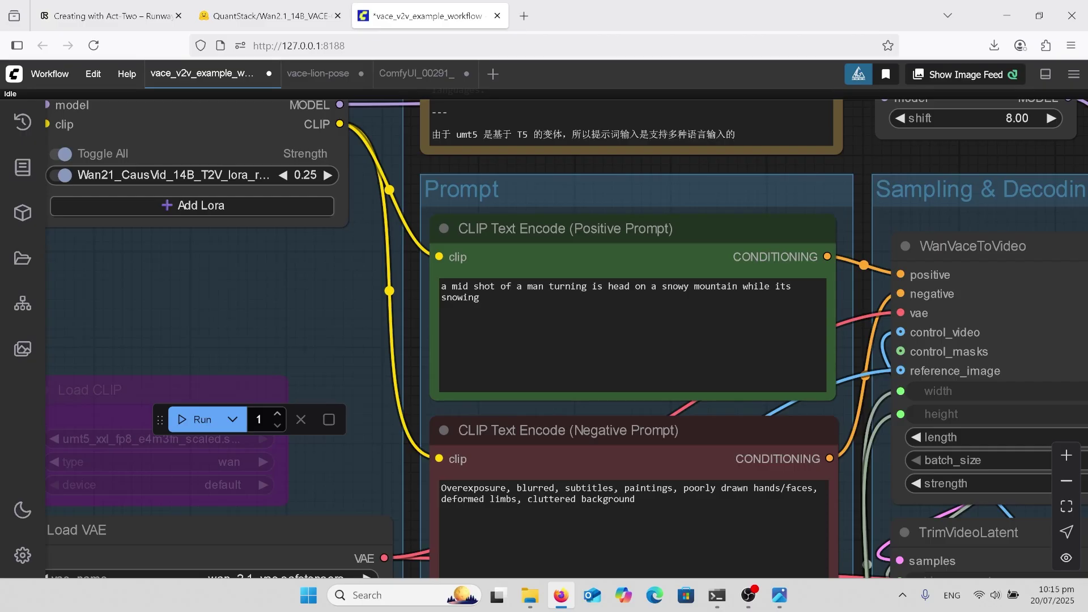
scroll(412, 222, down, 8)
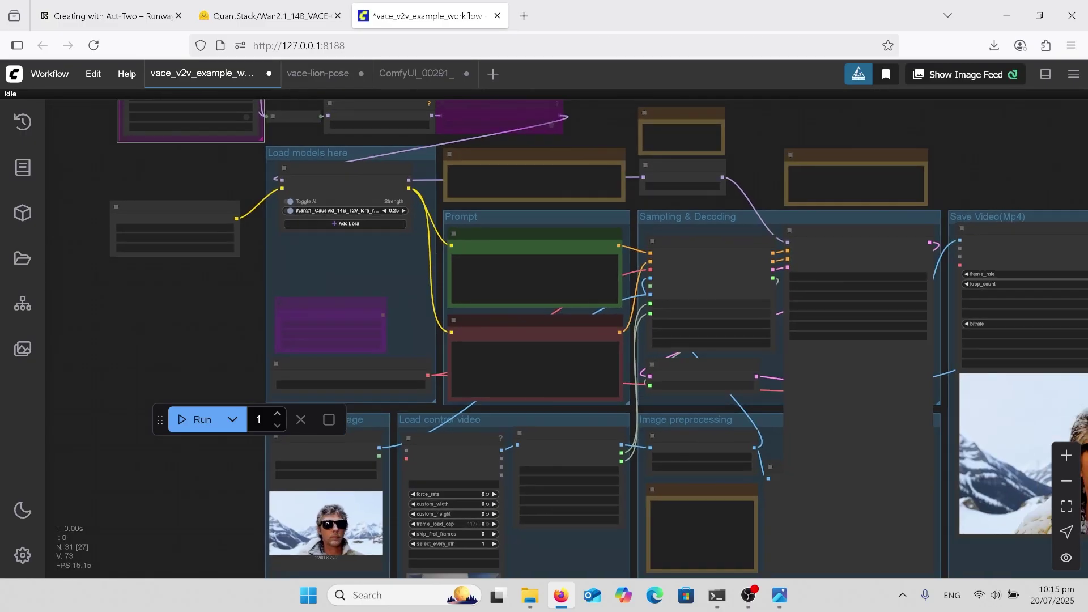
Inspect the Load Video and Image Resize settings in the Load control video group.
scroll(566, 338, up, 4)
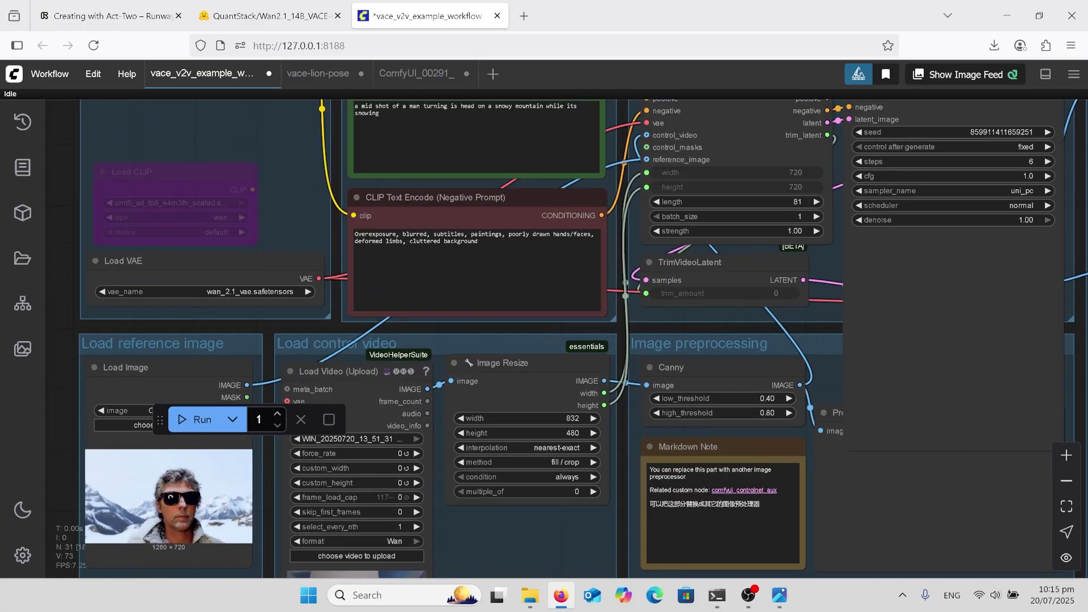
scroll(590, 443, up, 3)
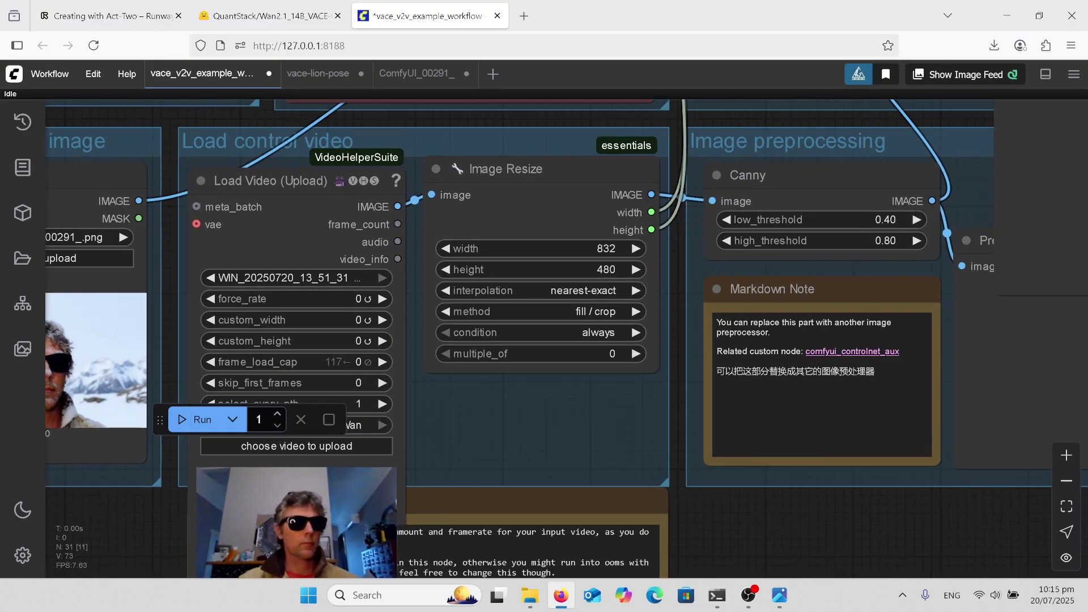
scroll(641, 236, down, 1)
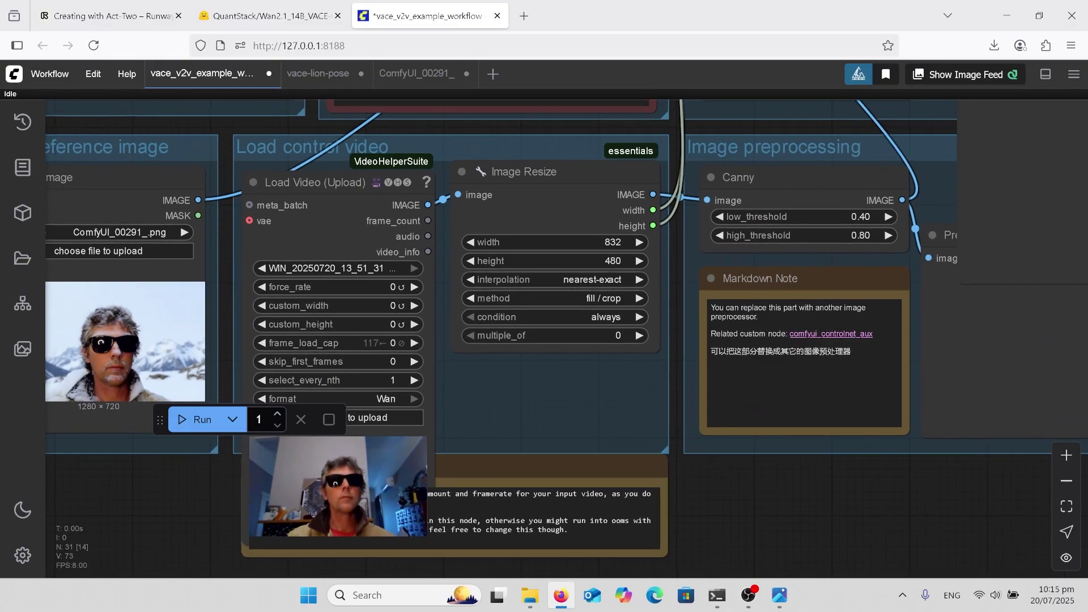
click(641, 236)
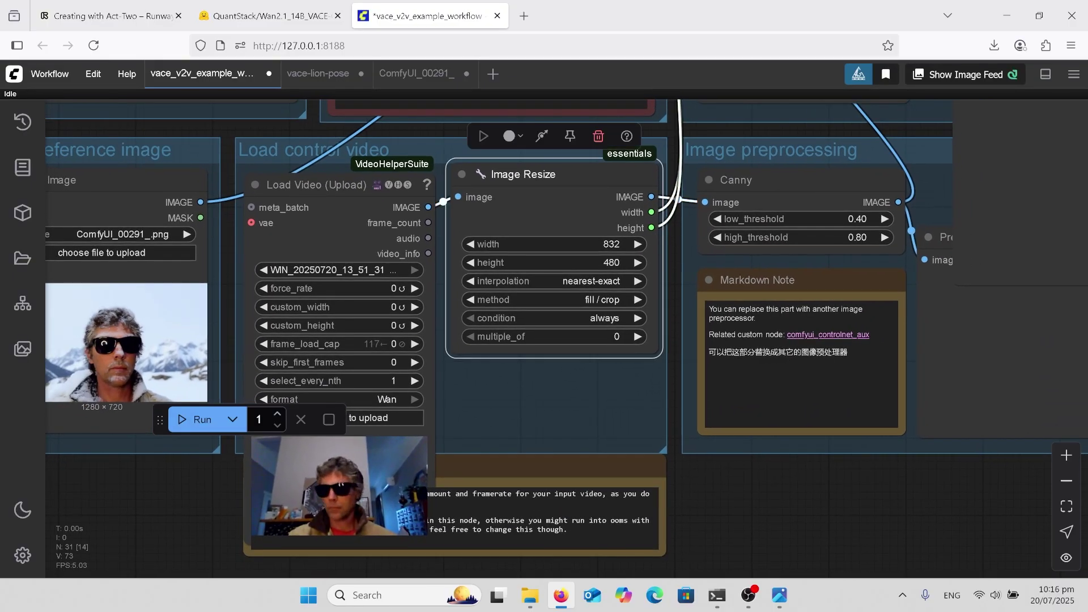
Move the KSampler node slightly left so it overlaps the WanVaceToVideo node in the Sampling & Decoding group.
scroll(617, 567, down, 6)
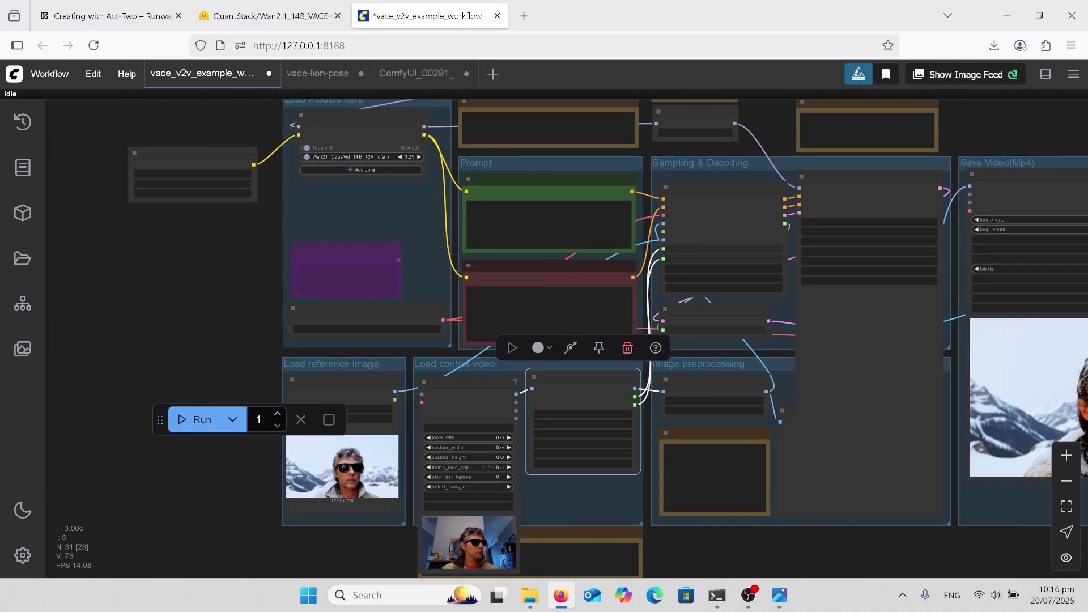
scroll(776, 164, up, 4)
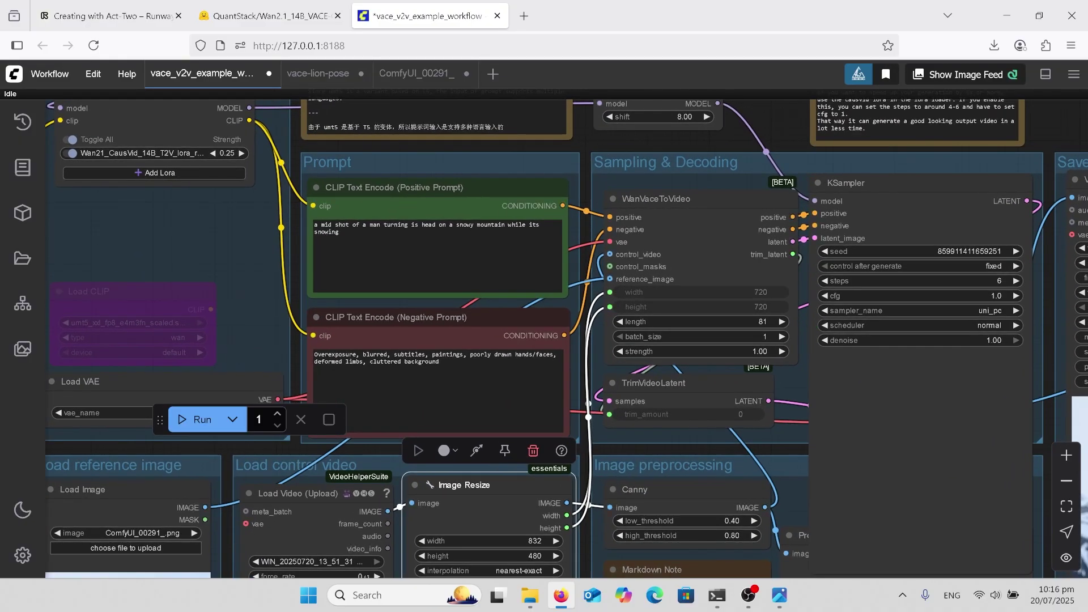
drag(861, 184, 826, 186)
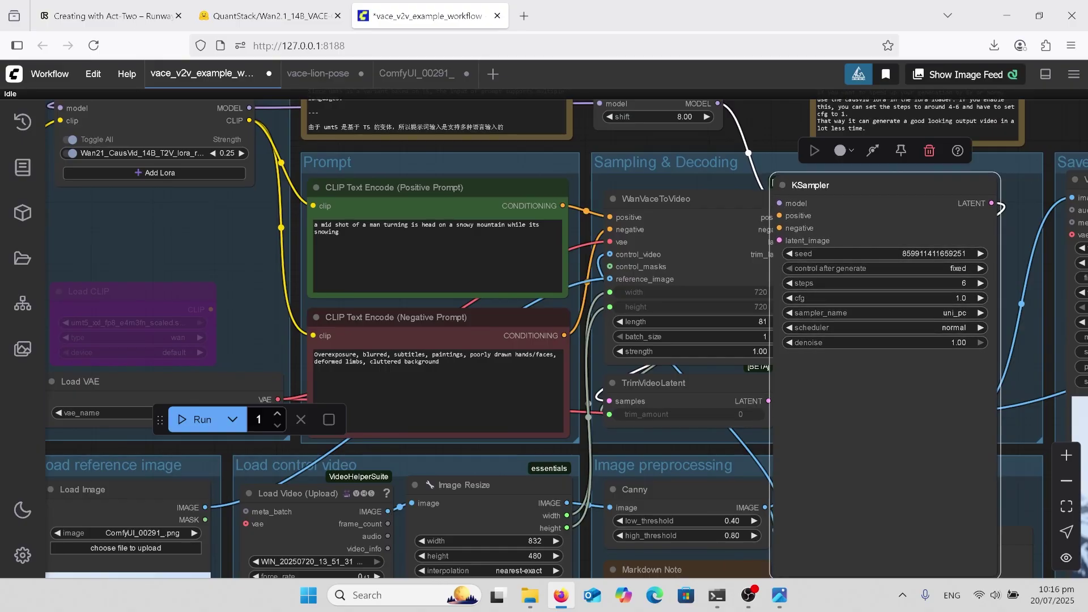
scroll(241, 230, down, 6)
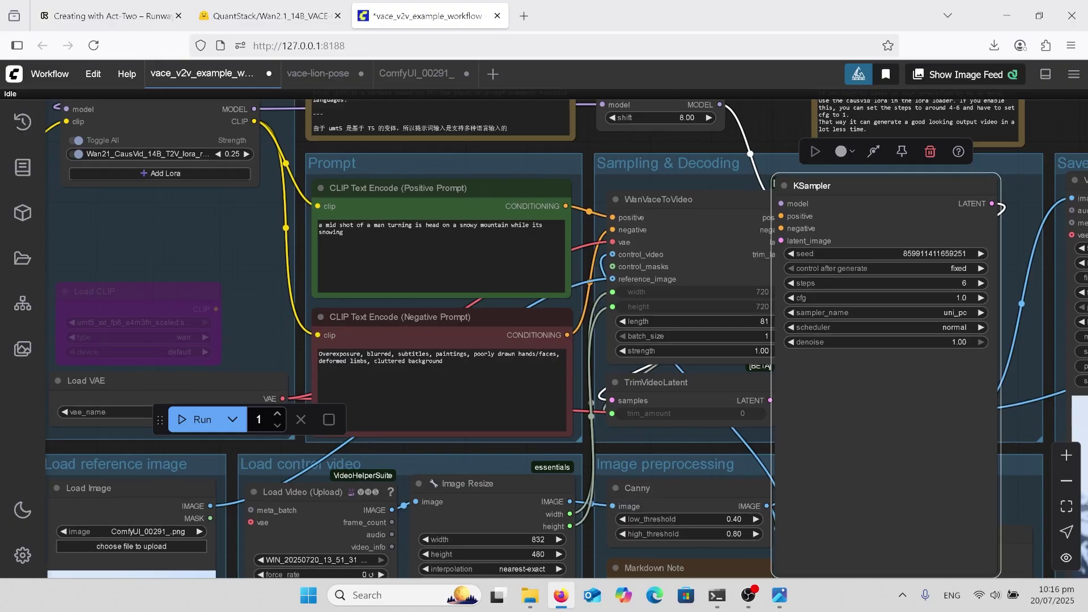
scroll(567, 272, up, 1)
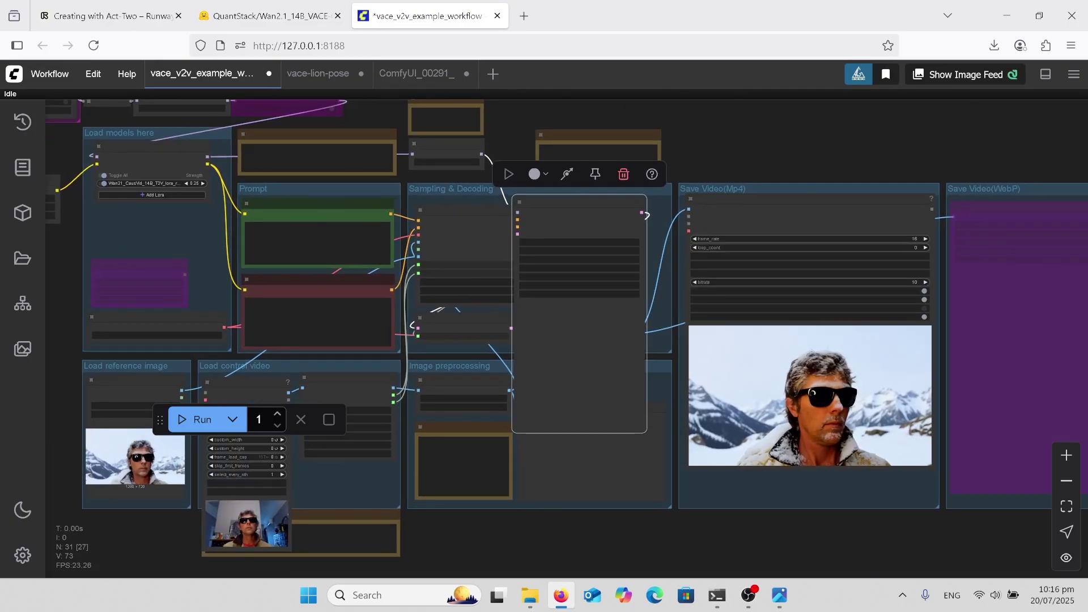
Examine the generated video of the man in the Save Video(Mp4) group.
scroll(963, 453, up, 8)
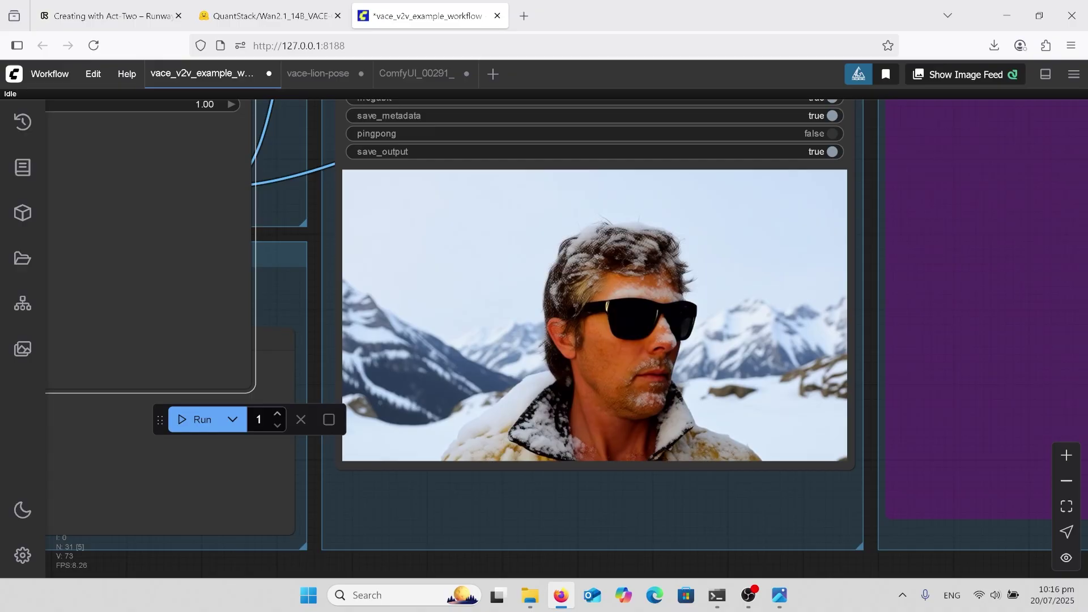
scroll(610, 304, down, 2)
drag(585, 305, 706, 307)
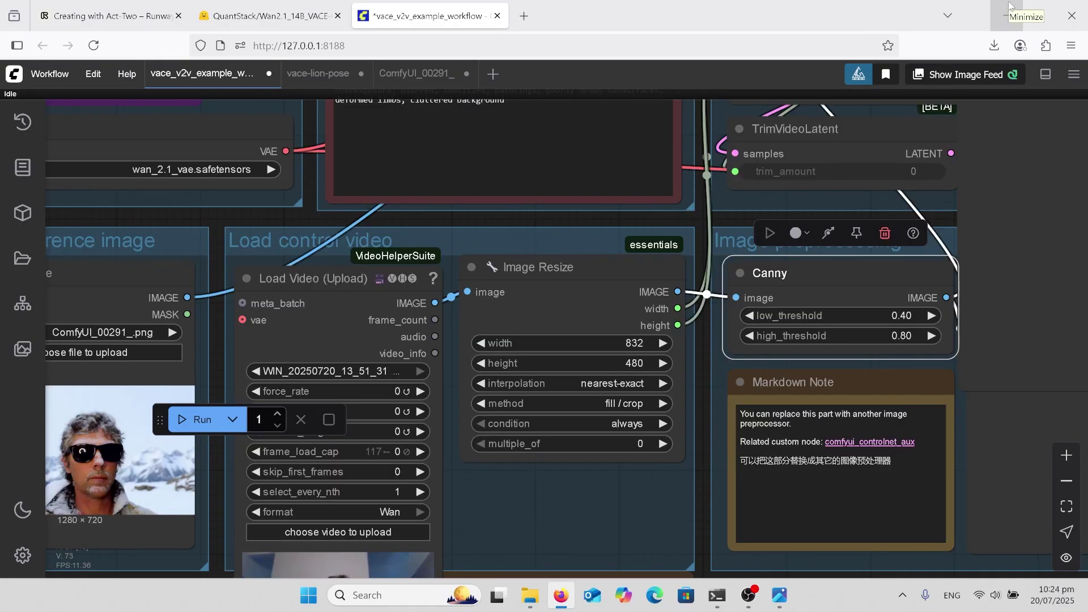
Inspect the Canny node's threshold settings and its link from Image Resize in the Image preprocessing group.
scroll(918, 312, up, 5)
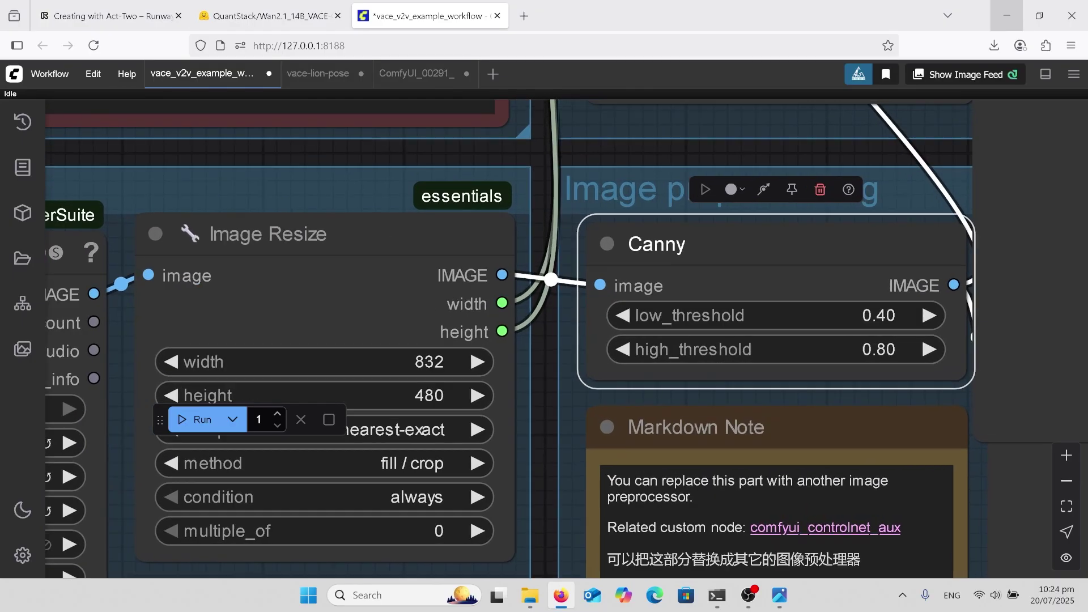
scroll(918, 312, down, 3)
scroll(544, 340, down, 3)
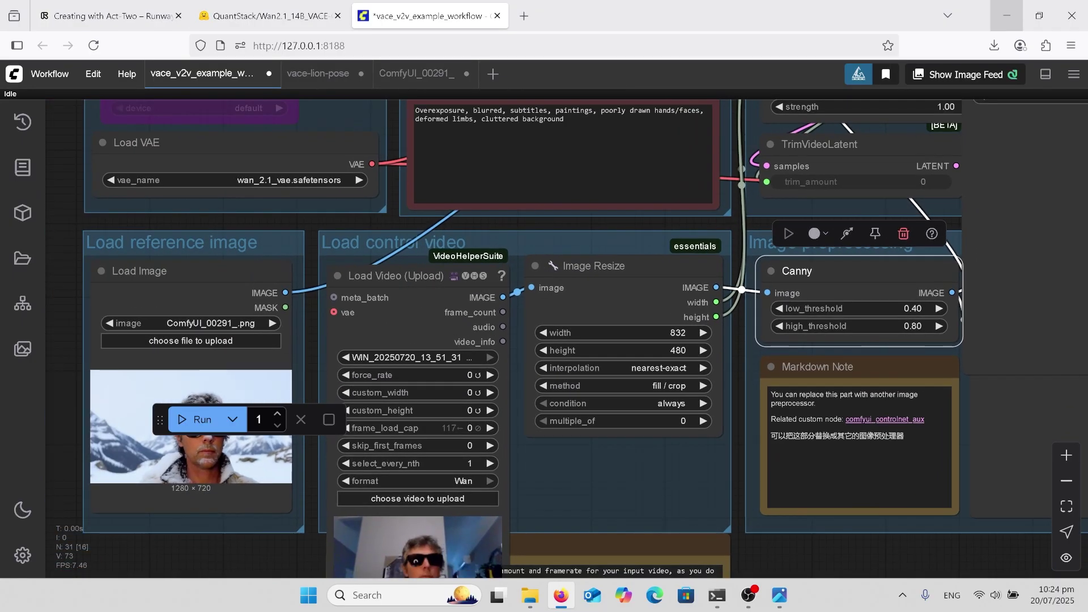
Compare the reference image in the Load Image node with the control video playing in the Load Video node.
scroll(453, 396, up, 3)
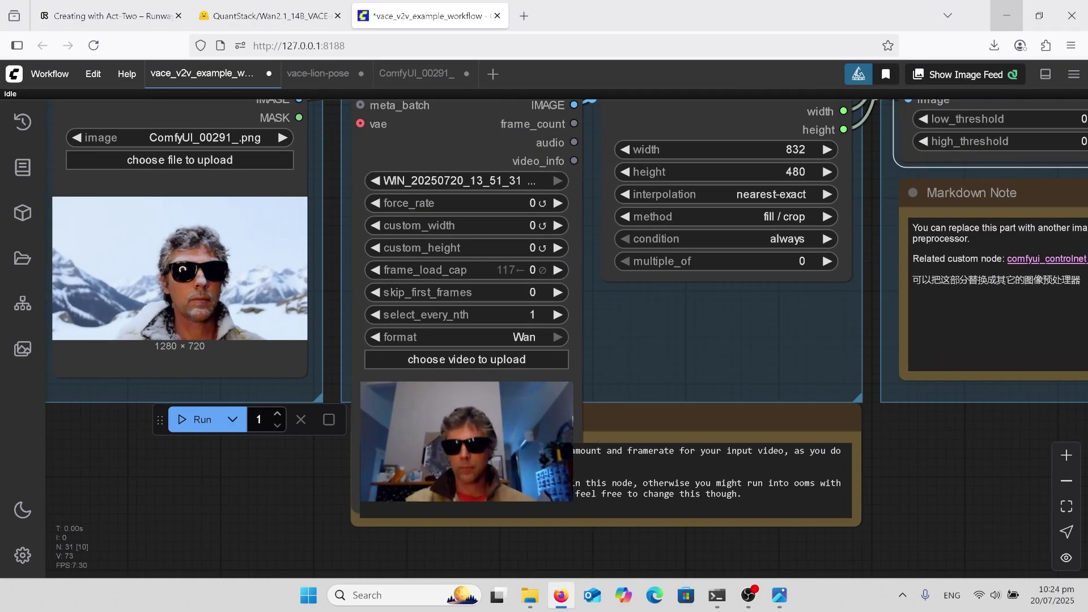
scroll(567, 340, down, 1)
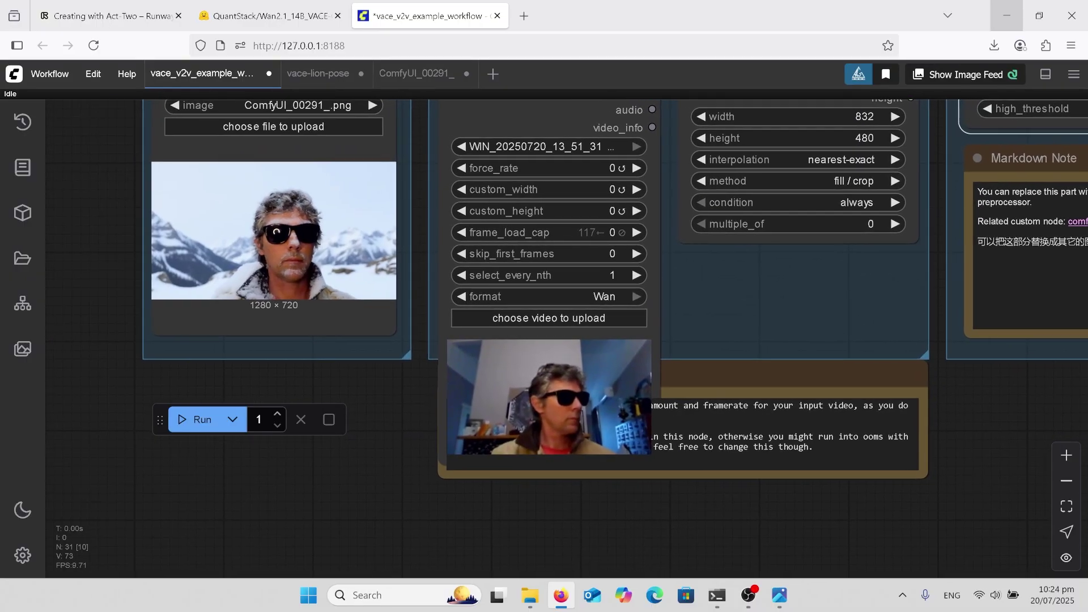
scroll(593, 360, up, 2)
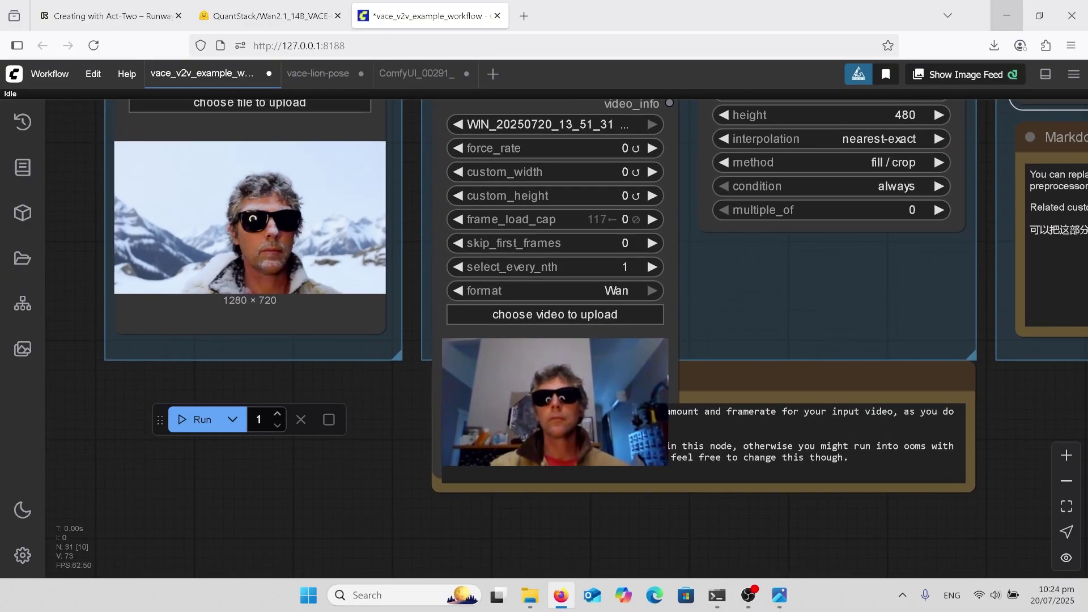
scroll(544, 300, down, 2)
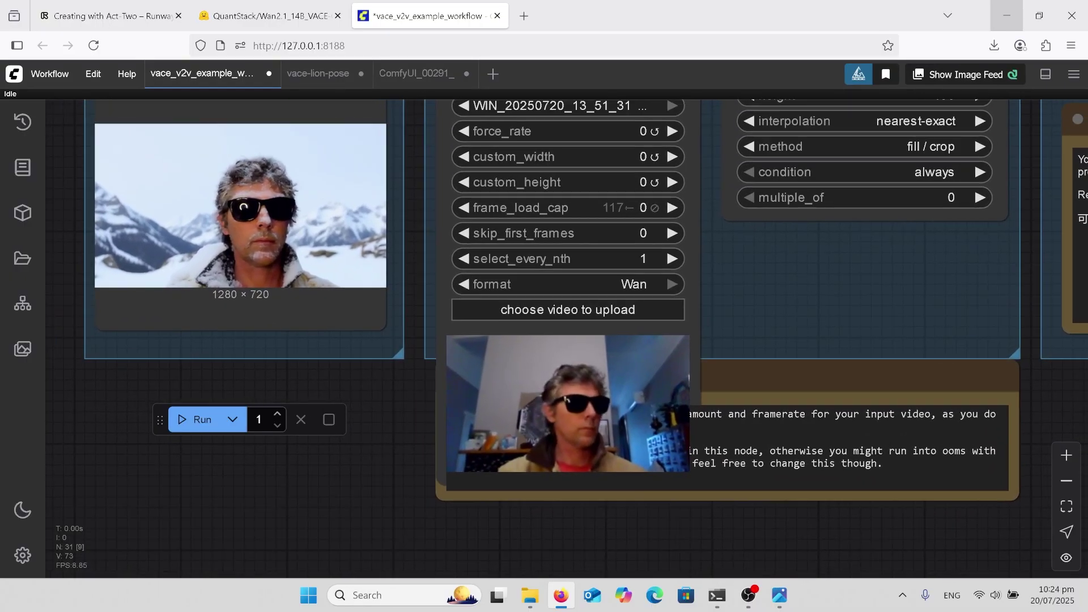
scroll(173, 373, up, 2)
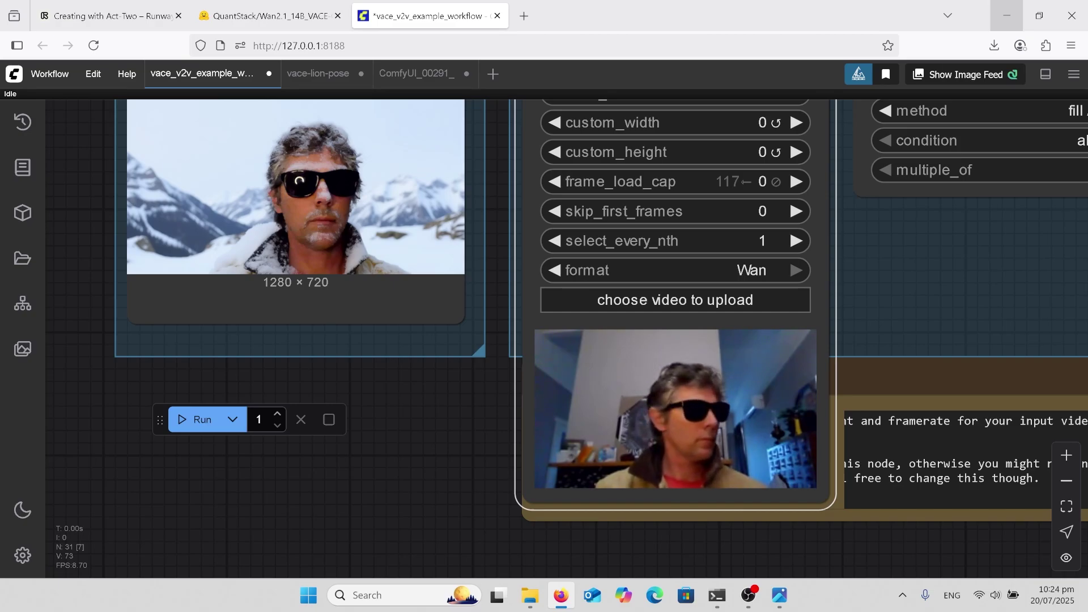
scroll(813, 370, down, 3)
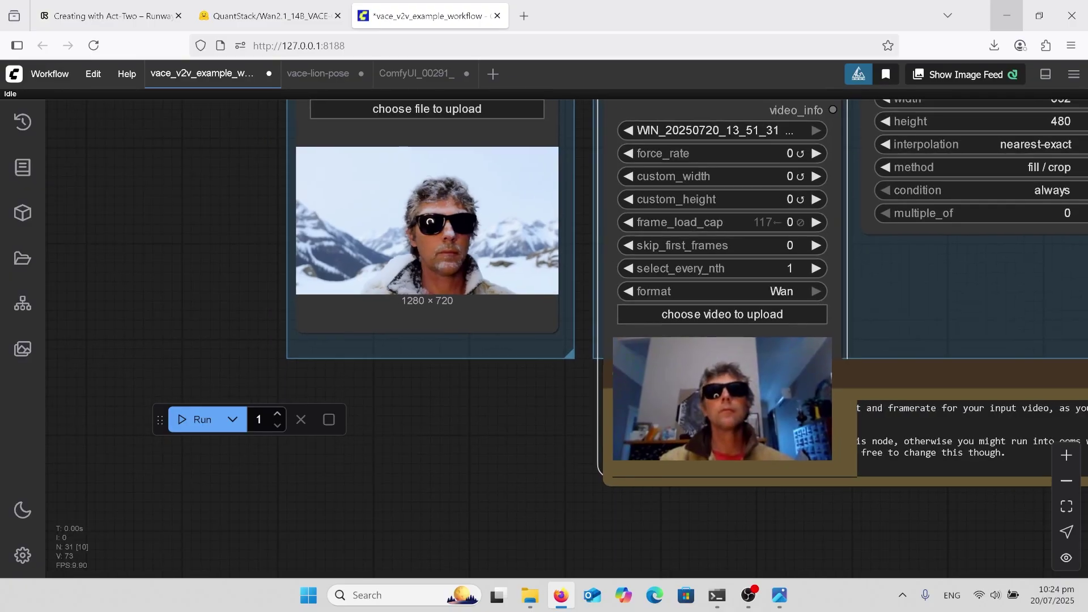
scroll(391, 346, down, 2)
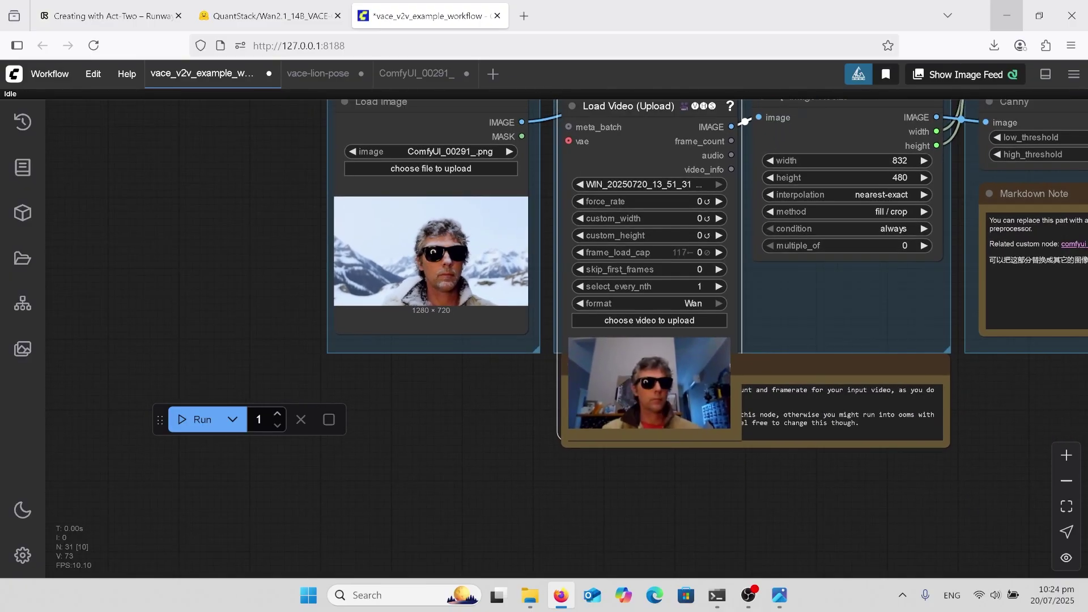
scroll(856, 295, up, 1)
scroll(812, 370, down, 3)
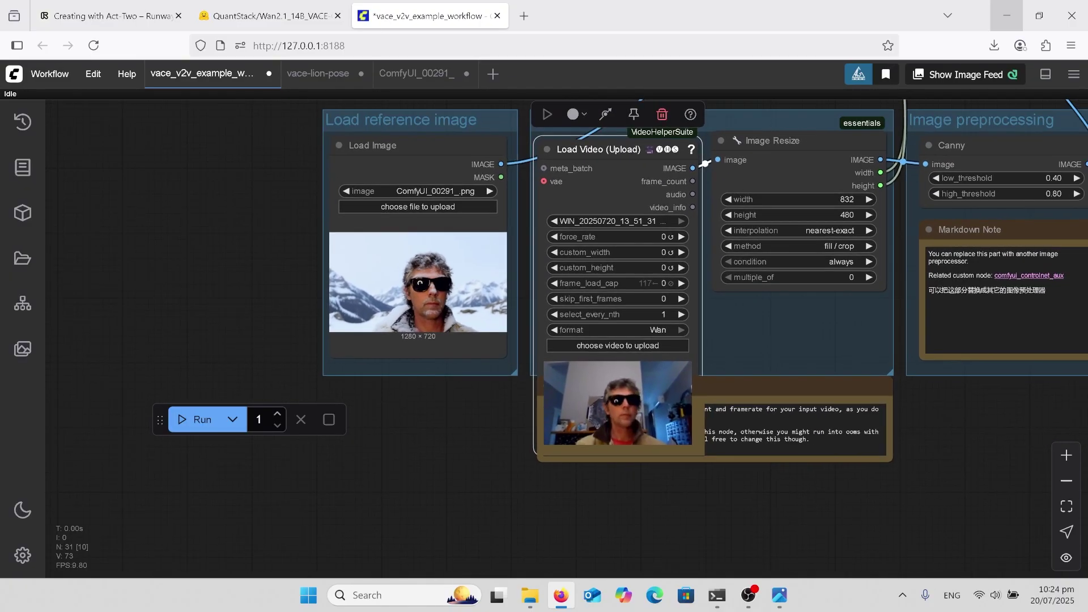
scroll(701, 471, down, 5)
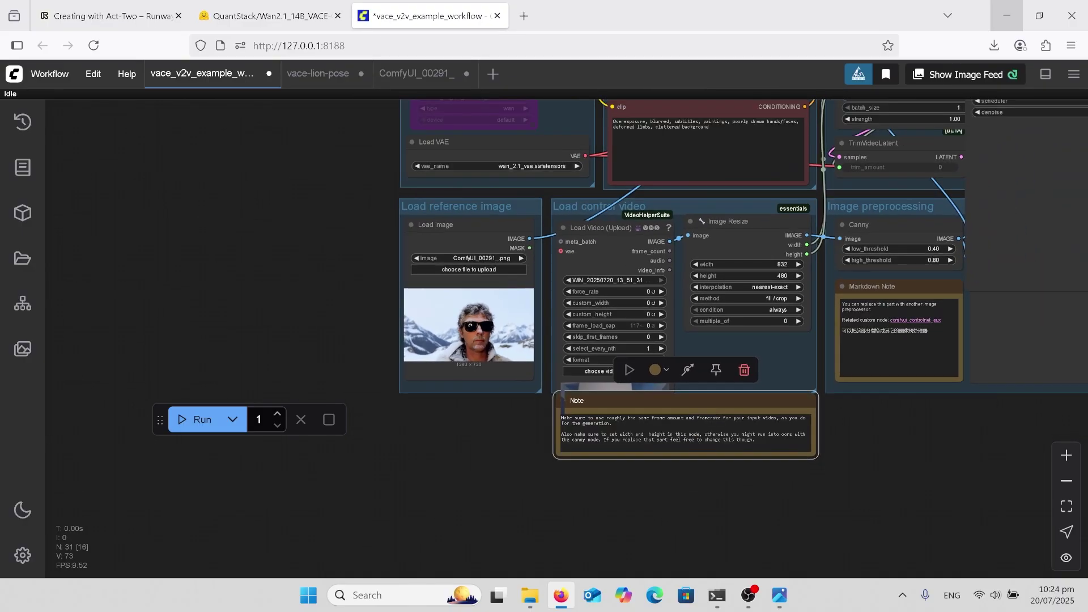
drag(580, 175, 500, 246)
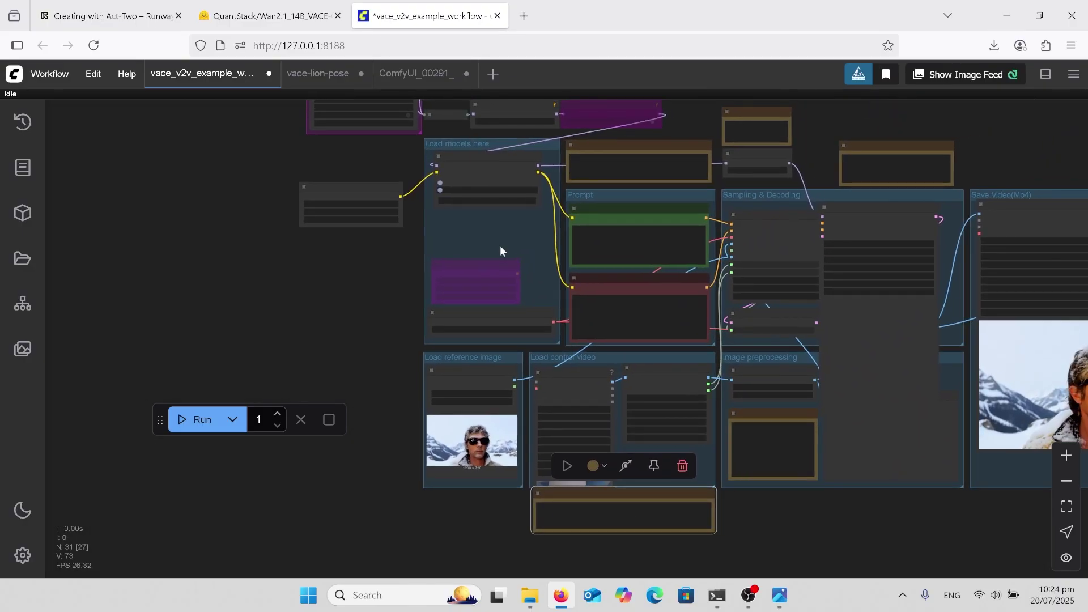
Switch to the vace-lion-pose workflow and open the lion image ComfyUI_00294_.png from New folder in File Explorer.
click(319, 74)
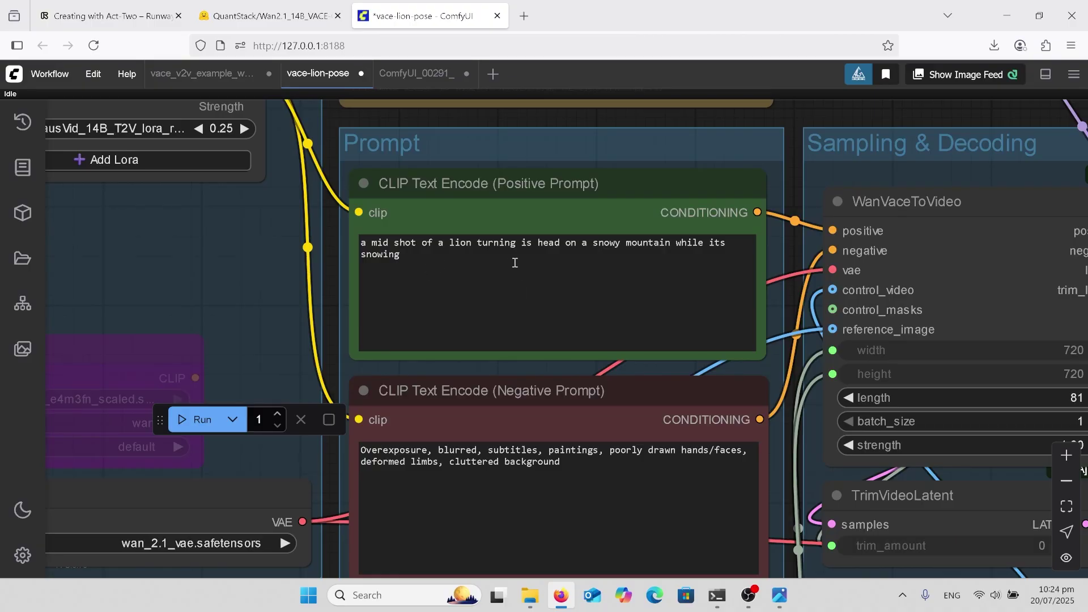
click(530, 596)
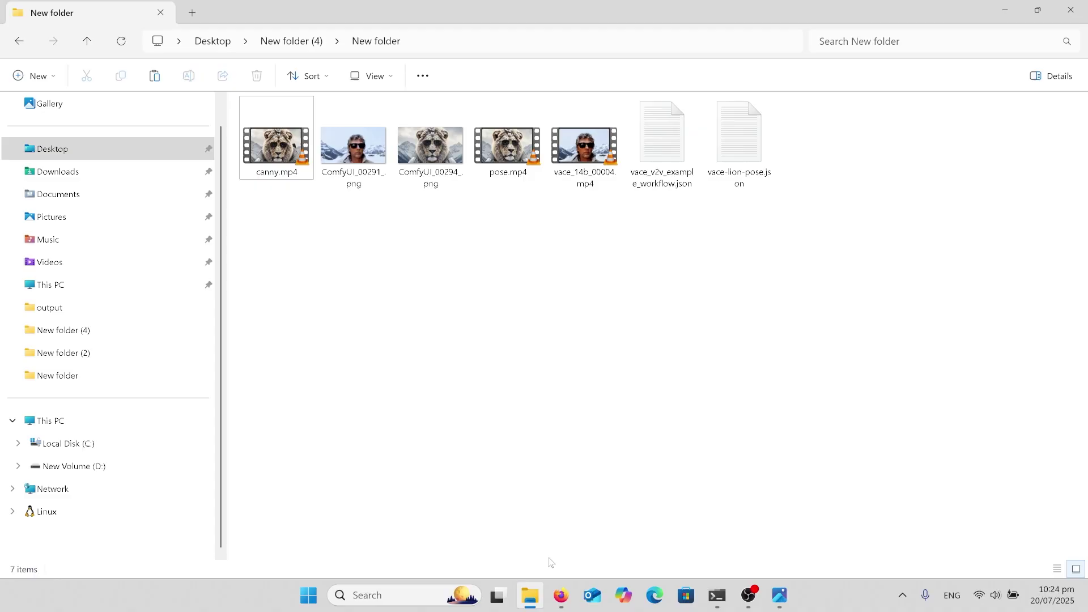
double_click(450, 170)
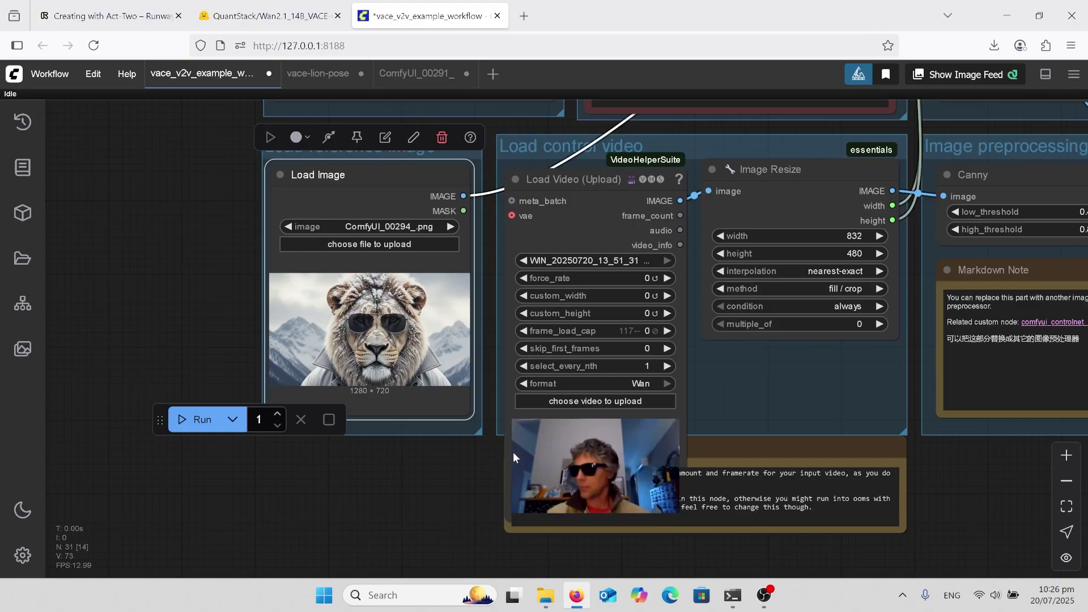
Switch to File Explorer and play the canny.mp4 lion video.
click(546, 596)
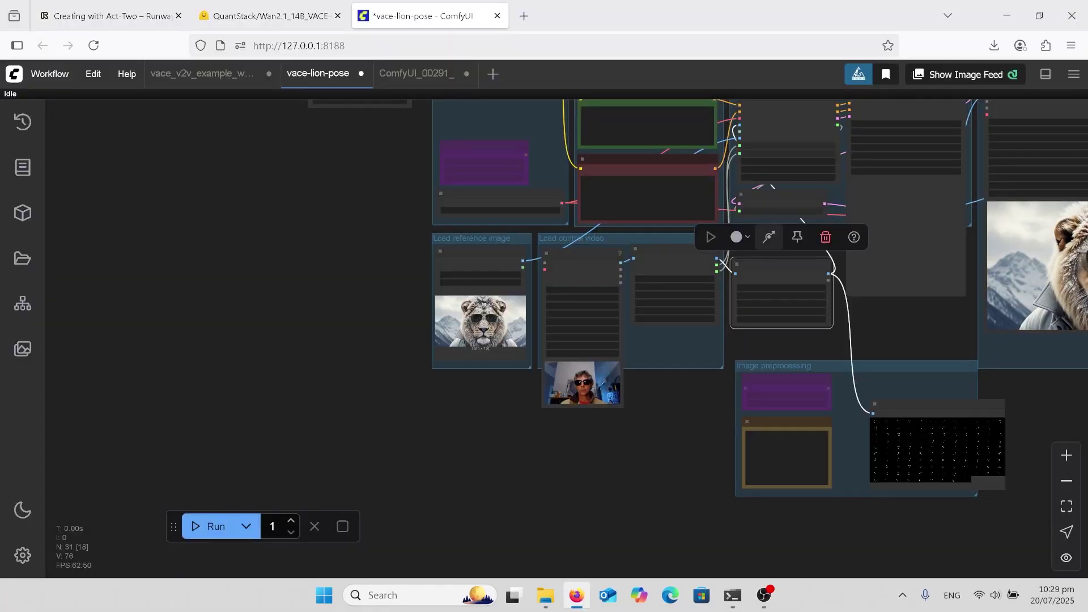
Inspect the detection and resolution settings of the OpenPose Pose node in the vace-lion-pose workflow.
scroll(850, 352, up, 5)
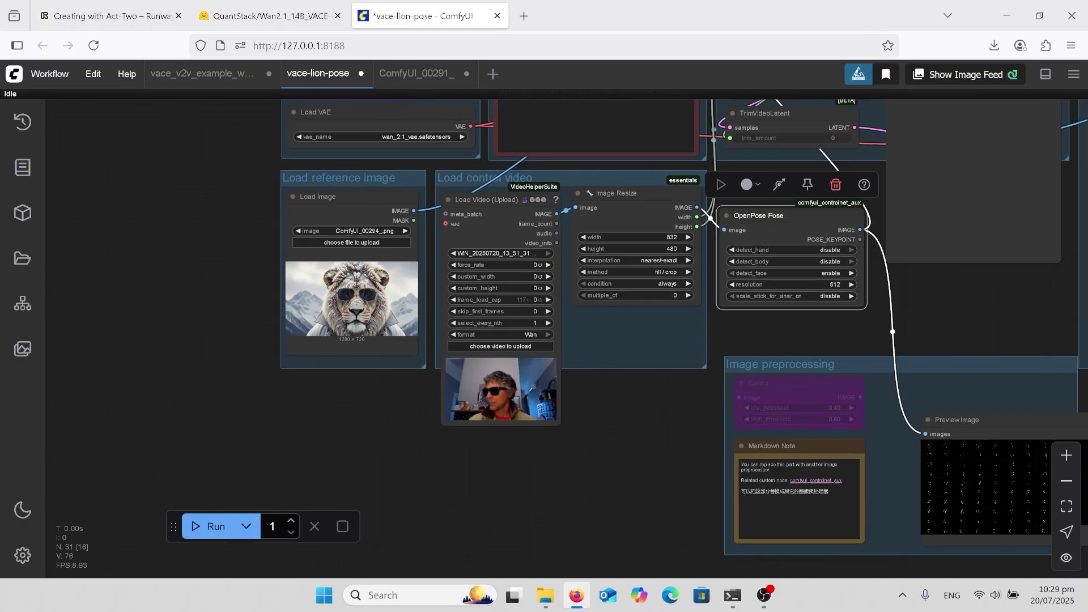
scroll(794, 289, up, 5)
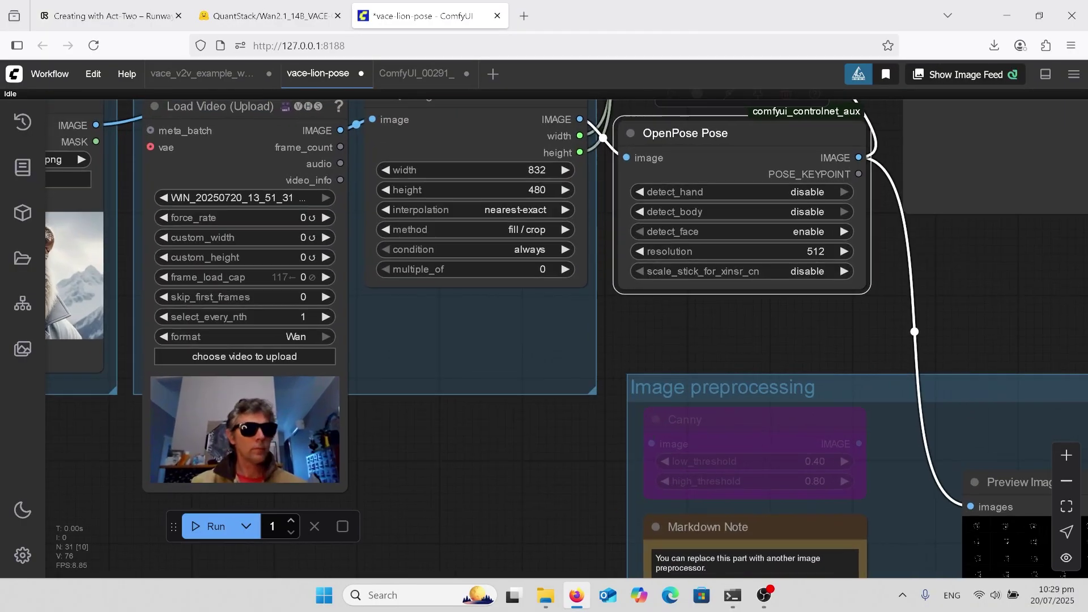
scroll(641, 193, up, 3)
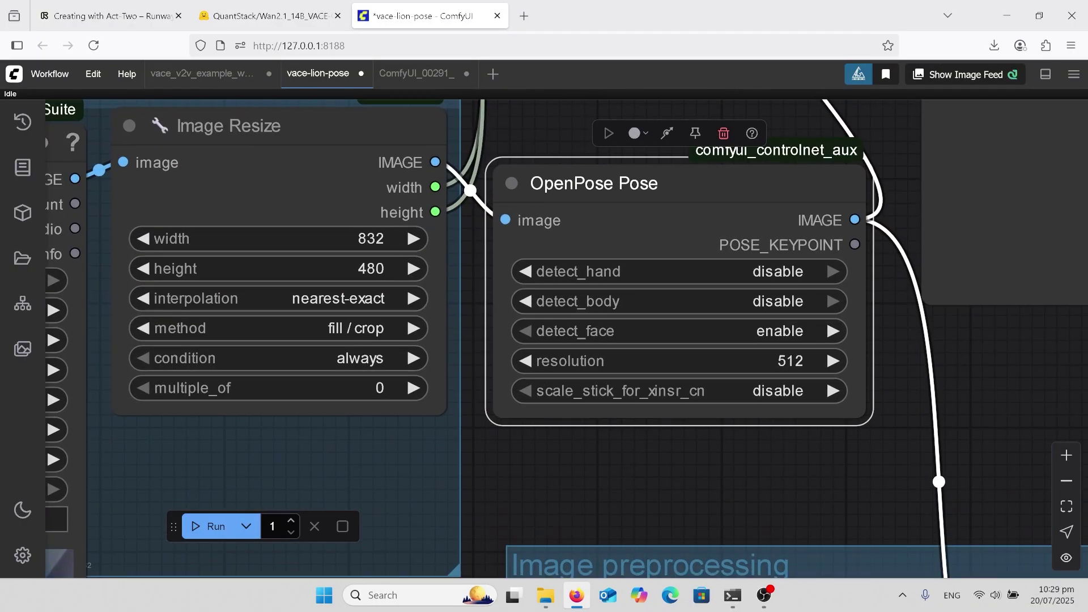
scroll(970, 249, down, 4)
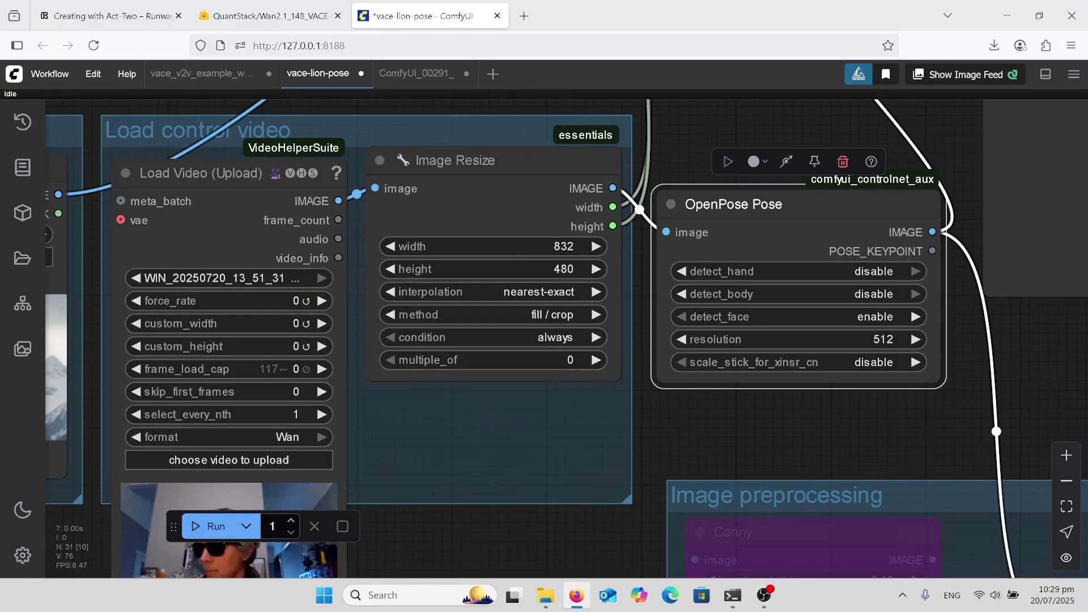
scroll(499, 442, up, 1)
Review the control video and the lion reference image that feed the vace-lion-pose workflow.
drag(499, 443, 634, 374)
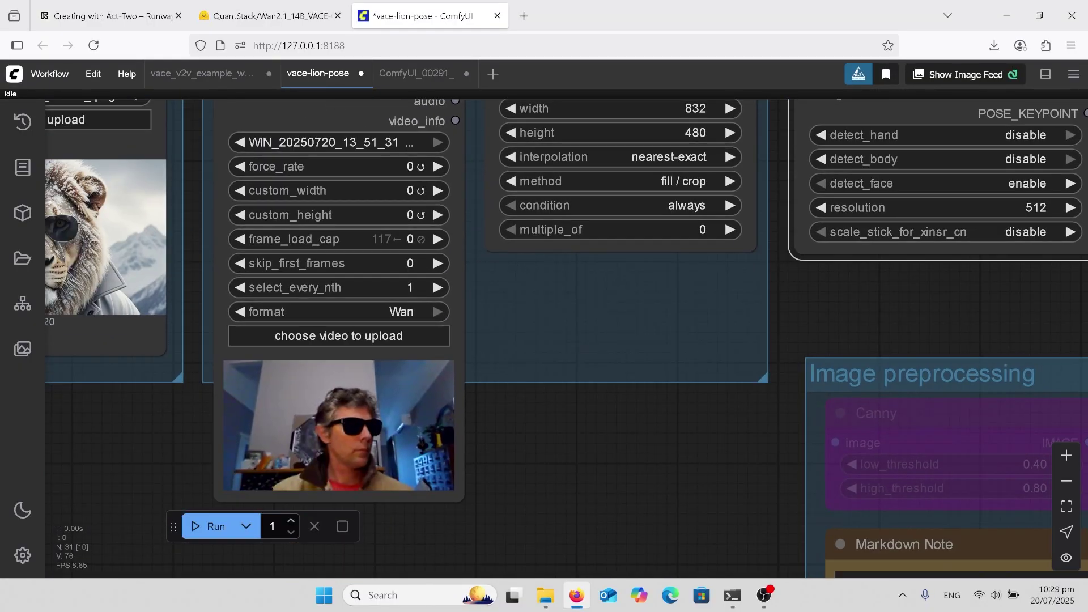
scroll(635, 375, down, 3)
scroll(743, 493, down, 5)
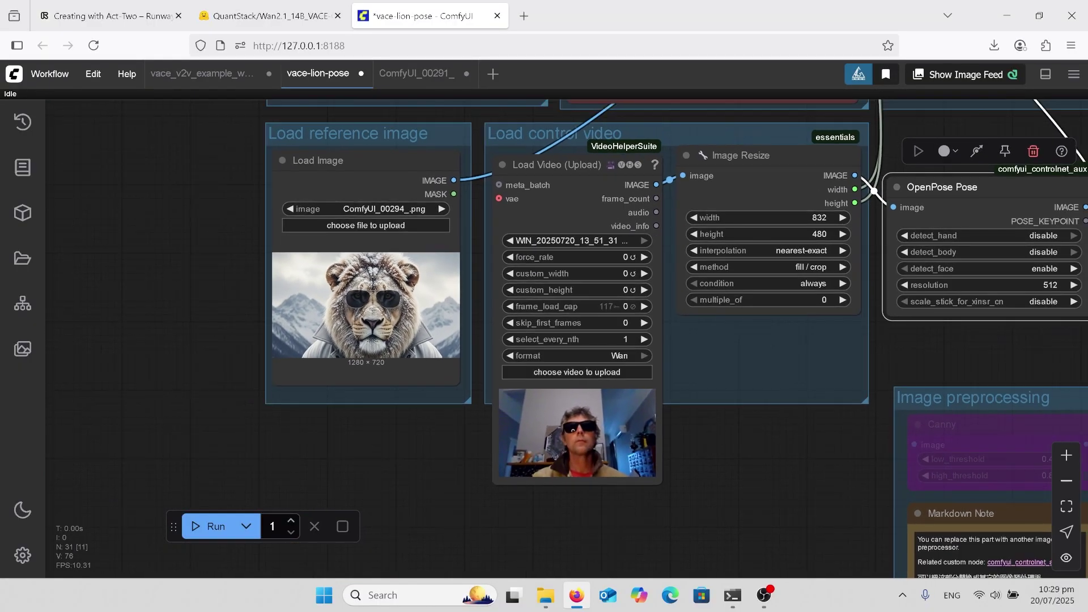
scroll(484, 510, down, 3)
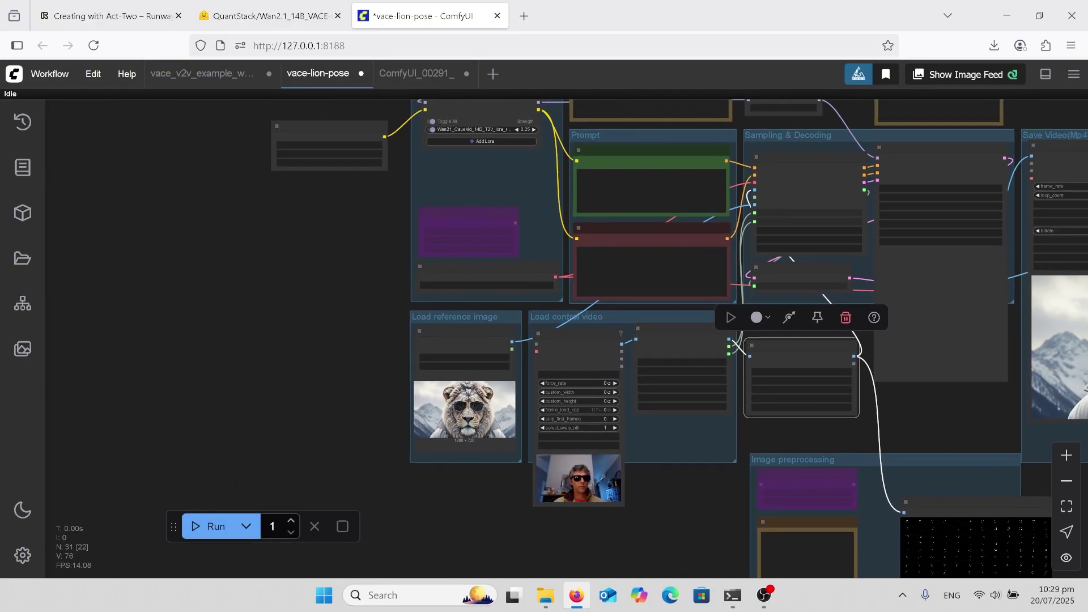
Examine the lion video in the Save Video(Mp4) group and move the Run toolbar clear of its preview.
scroll(484, 510, right, 2)
scroll(483, 510, up, 1)
scroll(567, 362, up, 2)
scroll(567, 363, right, 3)
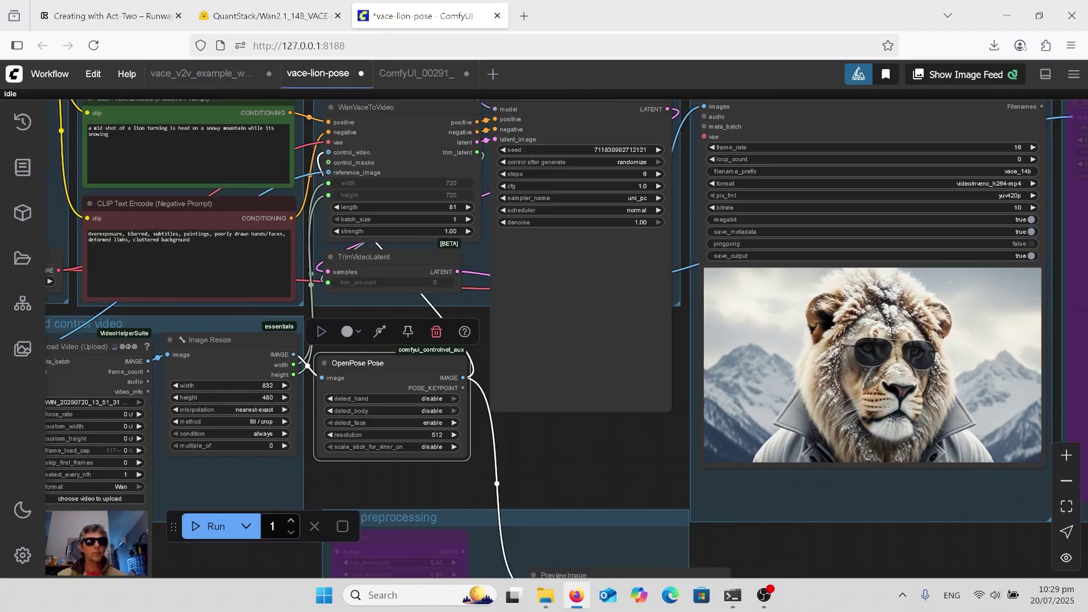
click(499, 341)
scroll(567, 363, up, 3)
scroll(937, 399, up, 3)
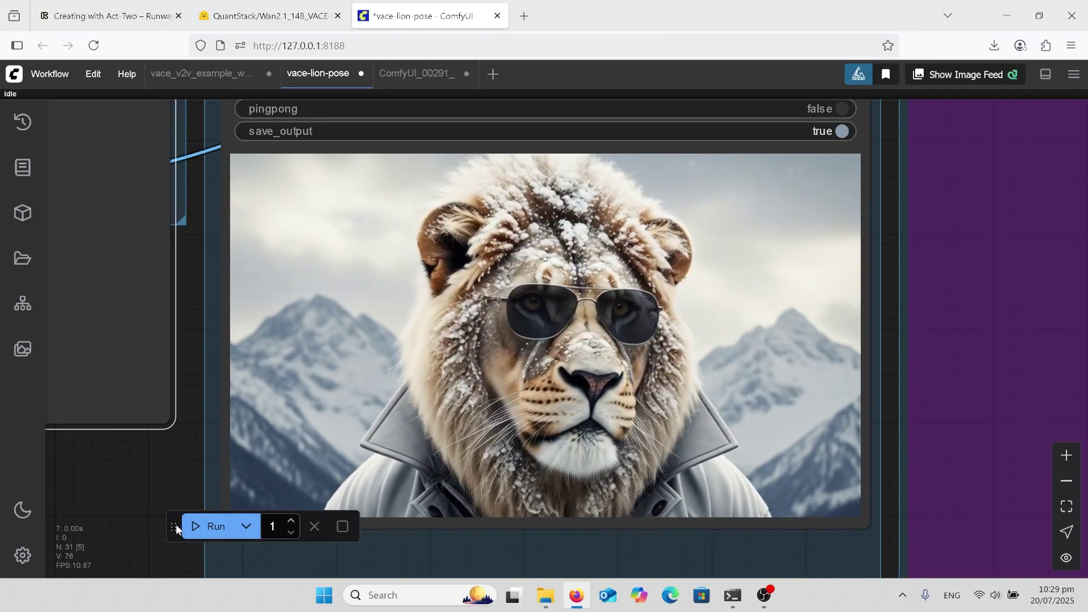
drag(176, 528, 156, 550)
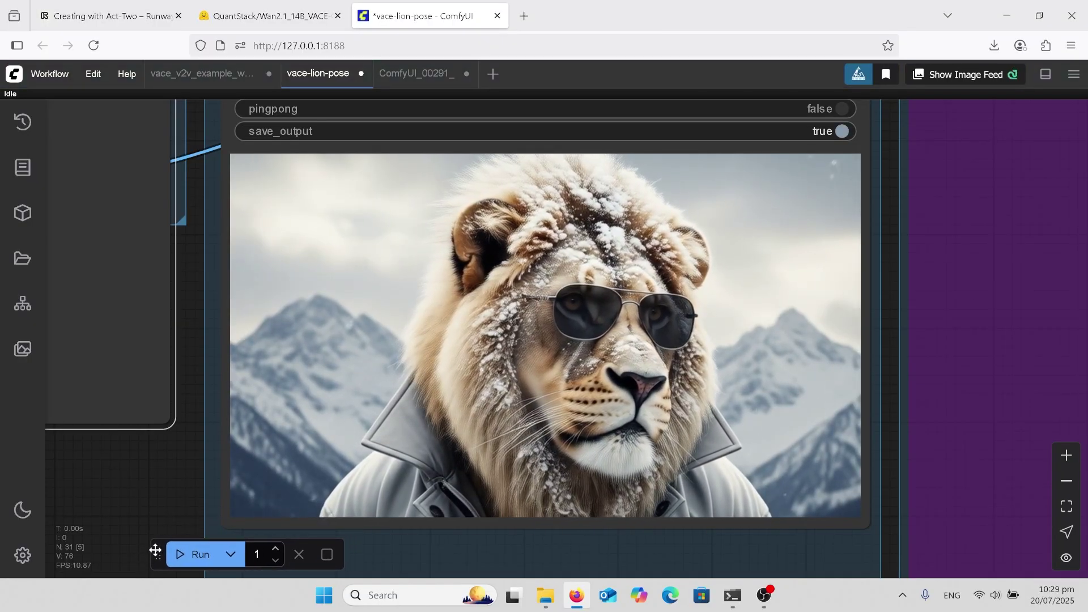